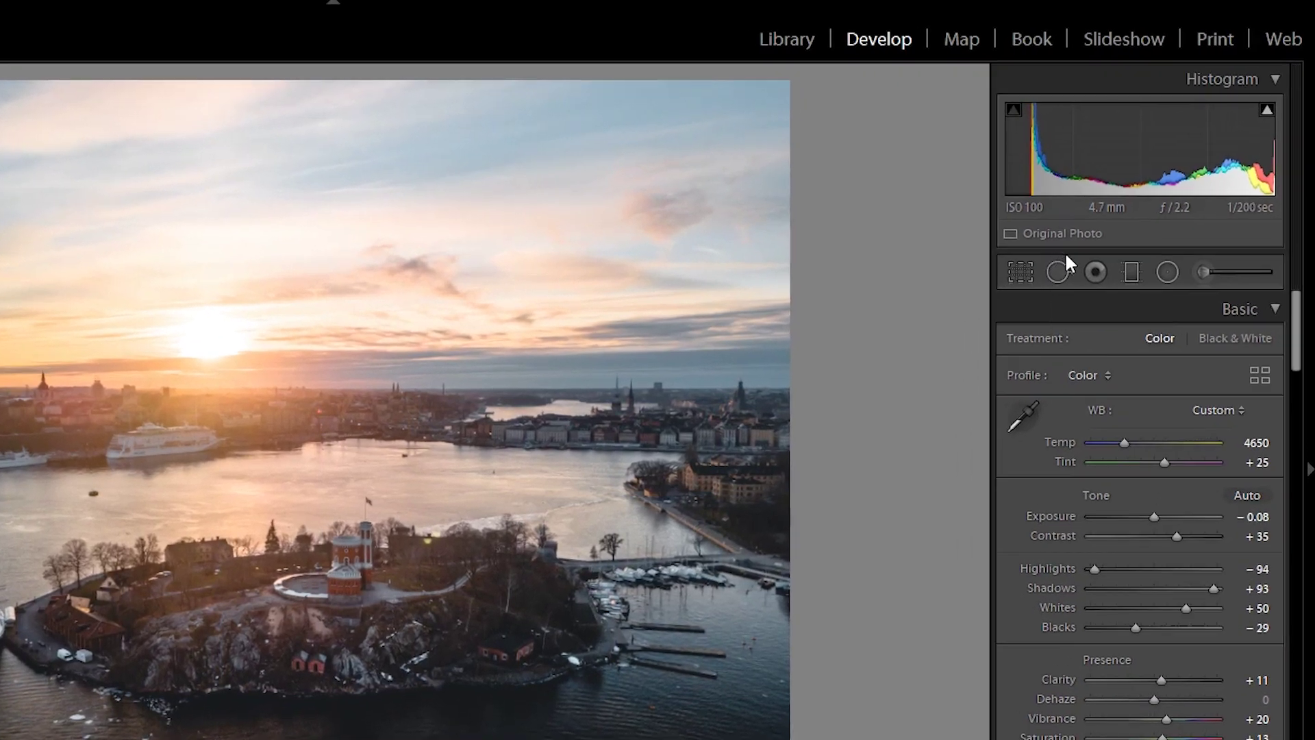
Heal the small orange boat out of the water with a size 76 spot, sampling open water farther to its right
{"action": "key", "text": "q"}
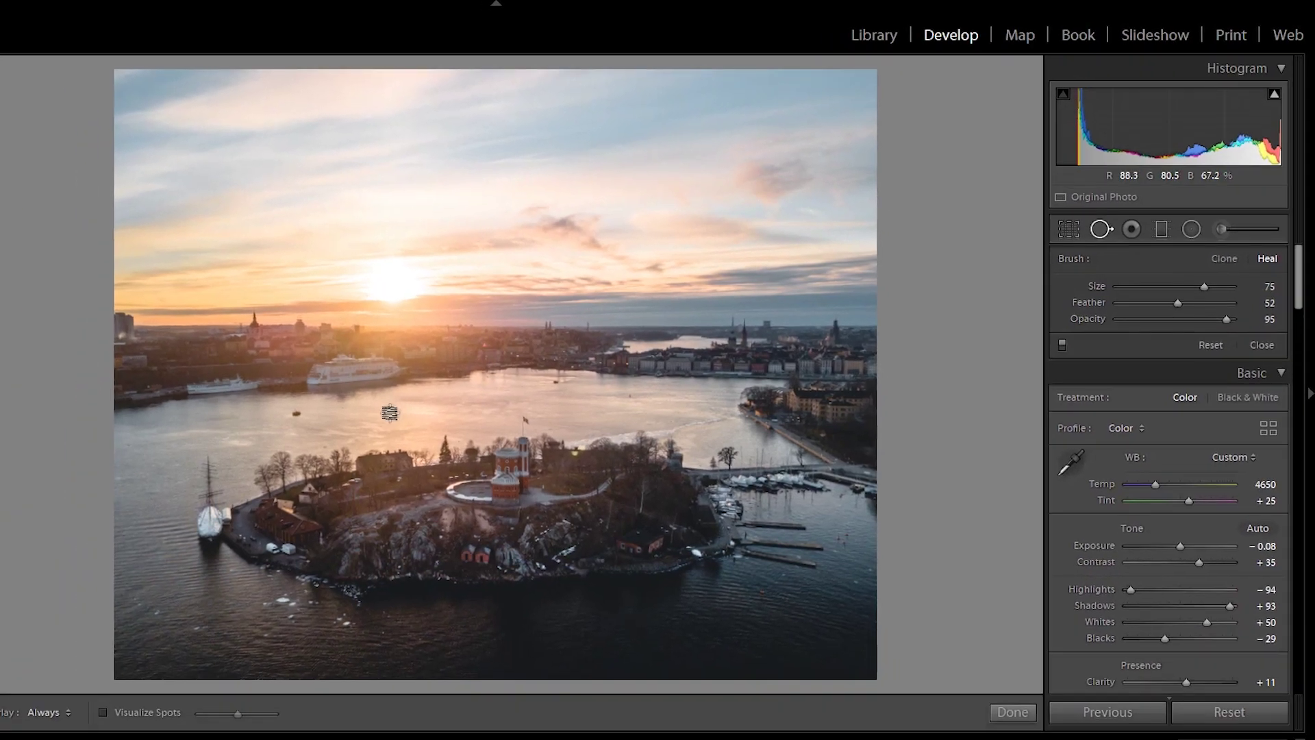
{"action": "scroll", "coordinate": [389, 412], "scroll_direction": "up", "scroll_amount": 3}
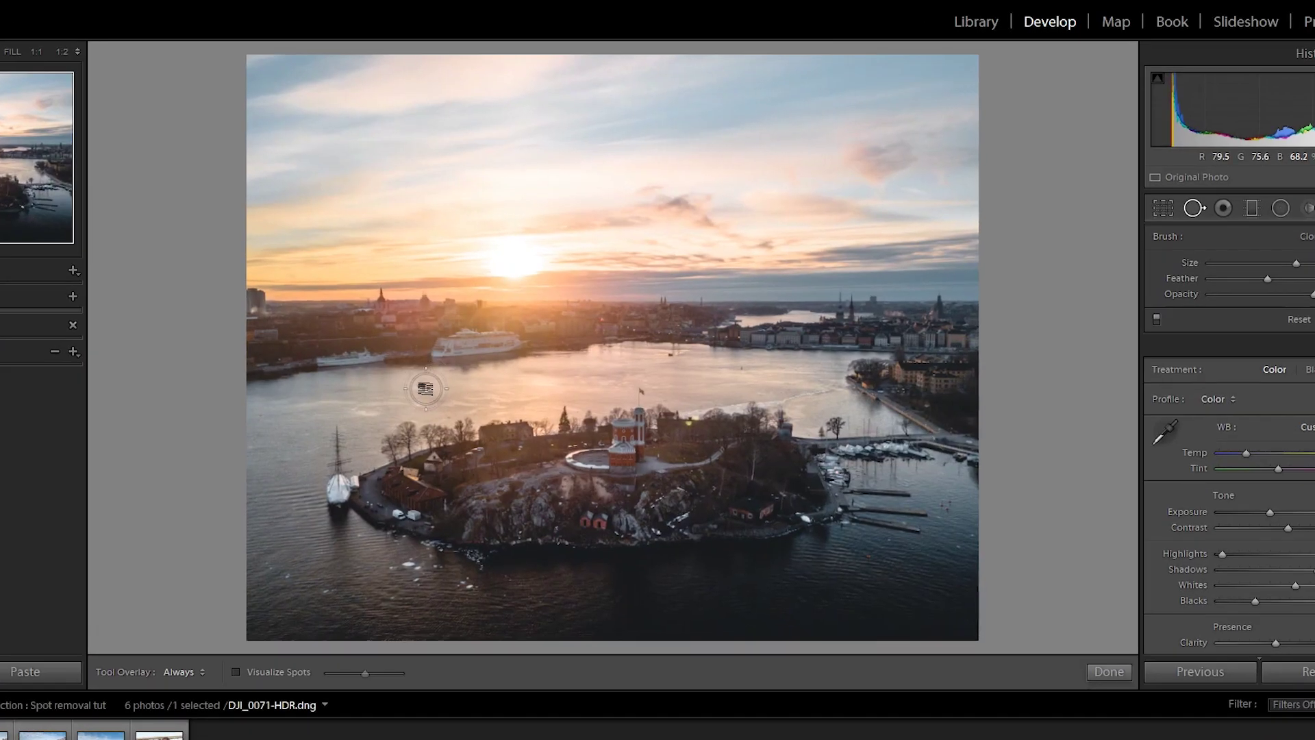
{"action": "left_click", "coordinate": [38, 55]}
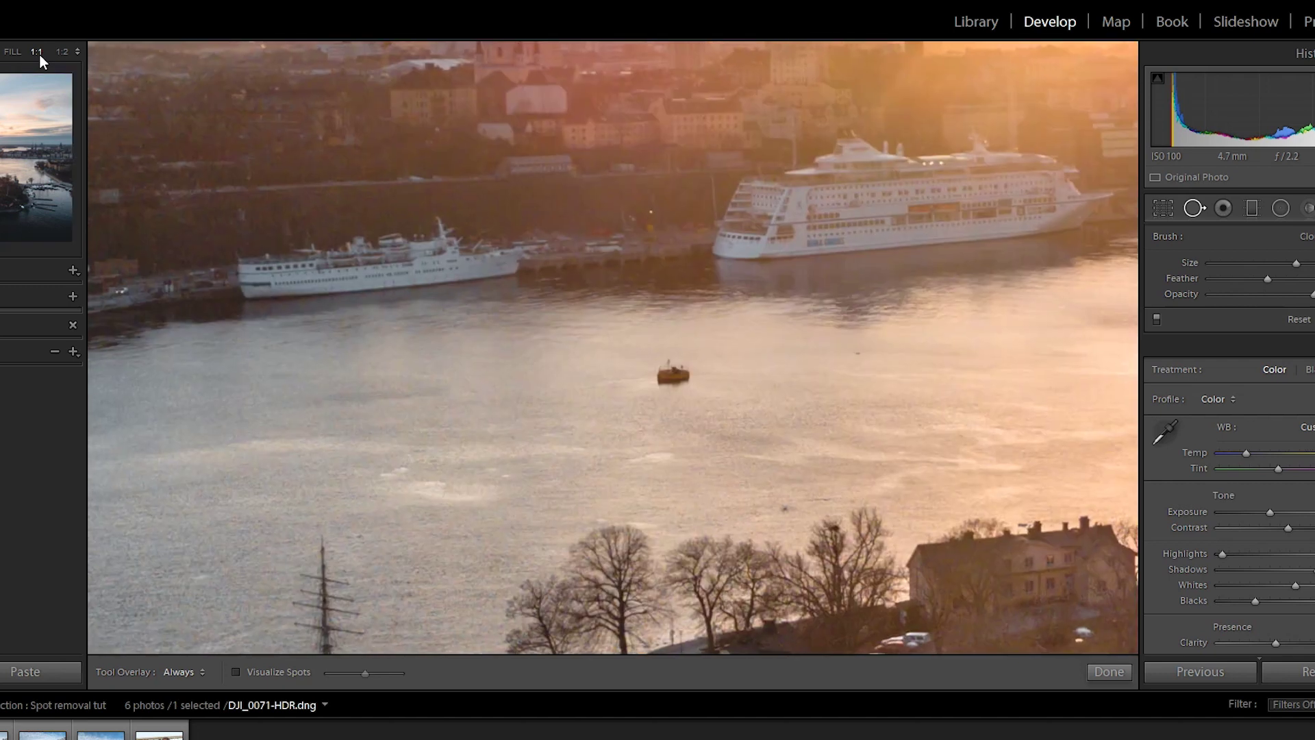
{"action": "left_click_drag", "start_coordinate": [358, 315], "coordinate": [135, 263]}
{"action": "scroll", "coordinate": [337, 302], "scroll_direction": "down", "scroll_amount": 3}
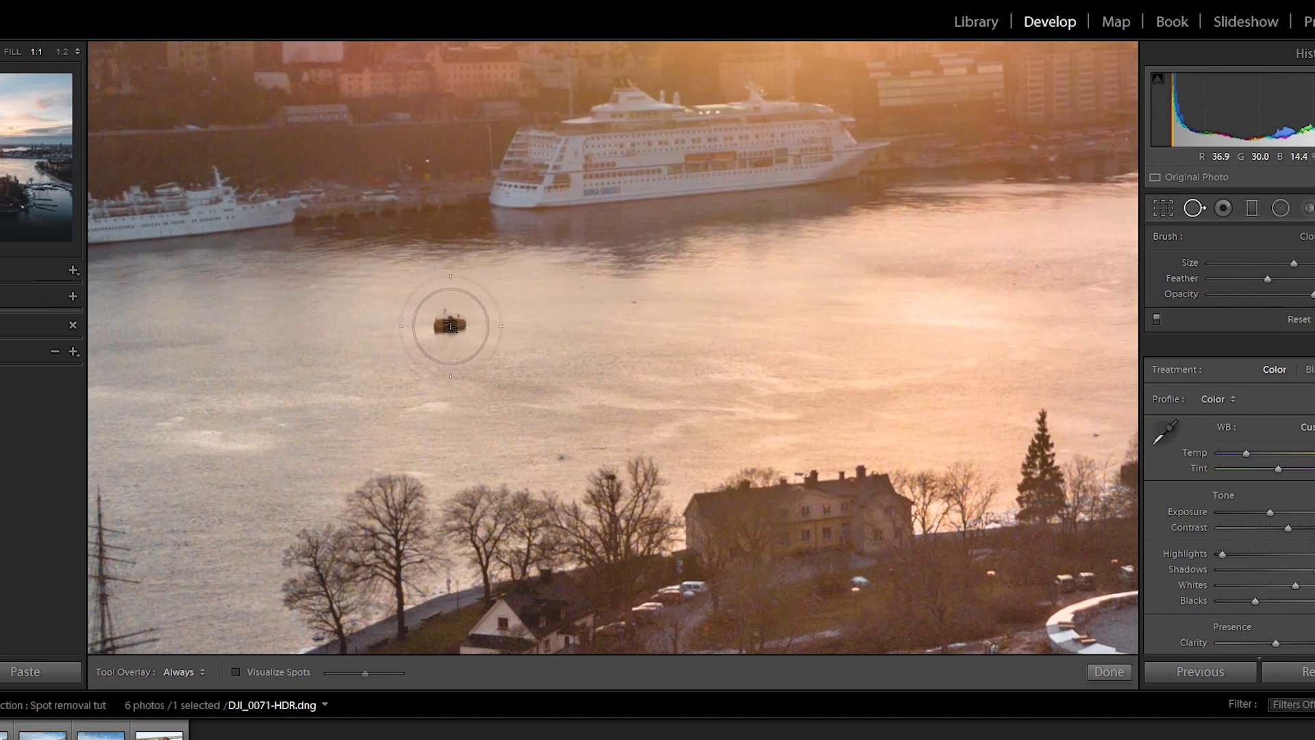
{"action": "left_click", "coordinate": [451, 328]}
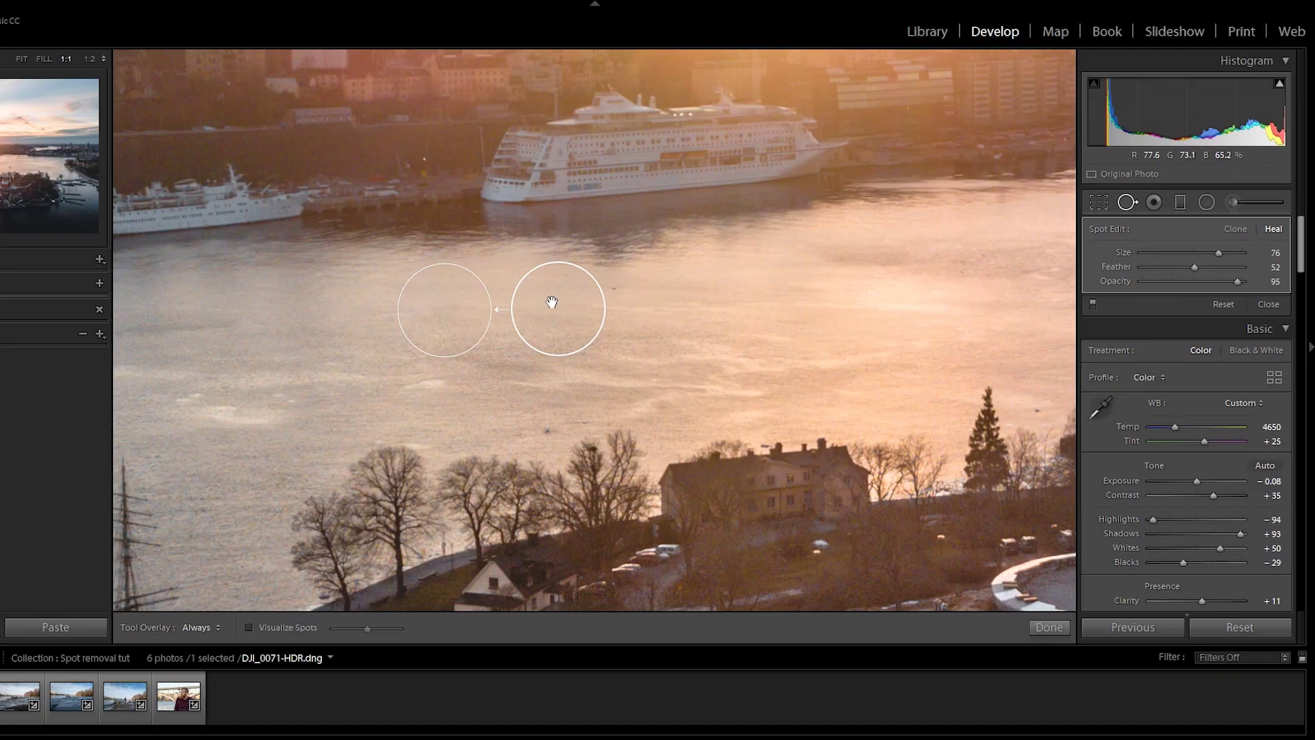
{"action": "mouse_move", "coordinate": [552, 302]}
{"action": "left_mouse_down"}
{"action": "mouse_move", "coordinate": [639, 290]}
{"action": "mouse_move", "coordinate": [666, 326]}
{"action": "mouse_move", "coordinate": [683, 293]}
{"action": "mouse_move", "coordinate": [572, 317]}
{"action": "mouse_move", "coordinate": [591, 346]}
{"action": "mouse_move", "coordinate": [645, 326]}
{"action": "mouse_move", "coordinate": [623, 311]}
{"action": "left_mouse_up"}
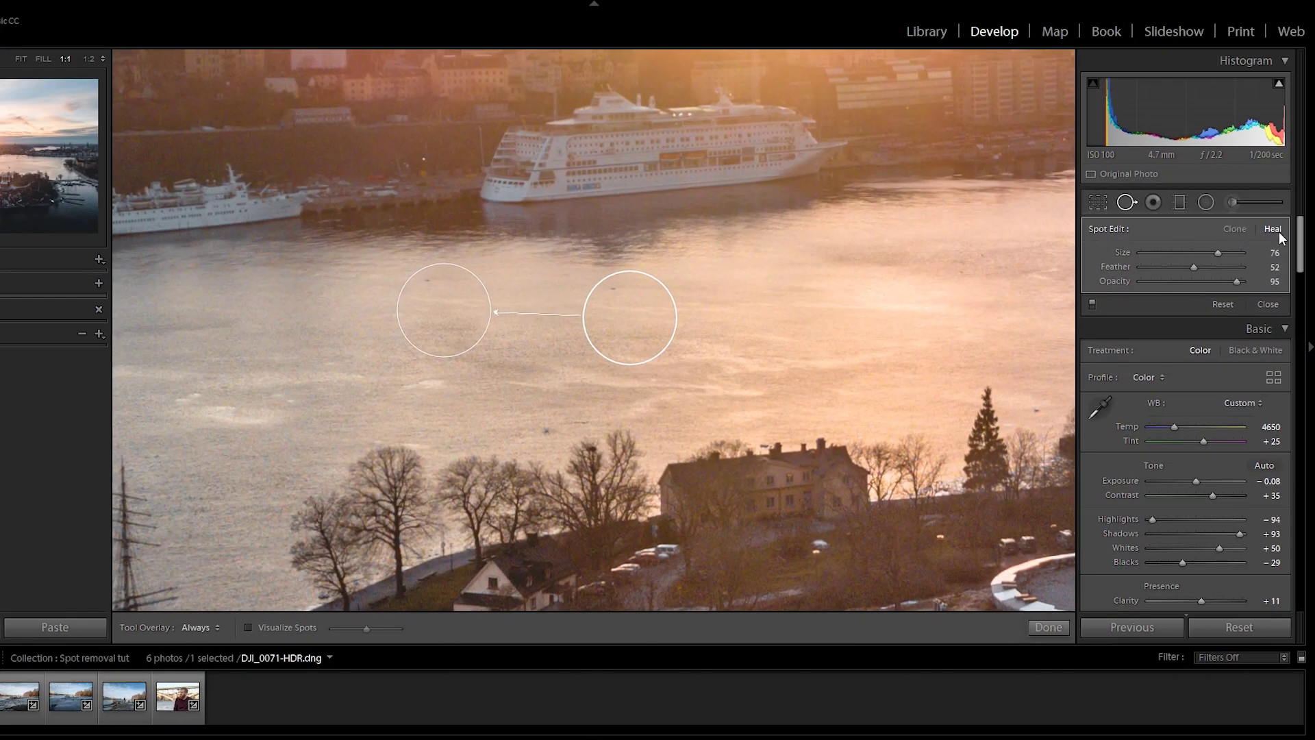
Switch the boat's removal spot to Clone and relocate its source onto the cruise ship
{"action": "left_click", "coordinate": [1231, 227]}
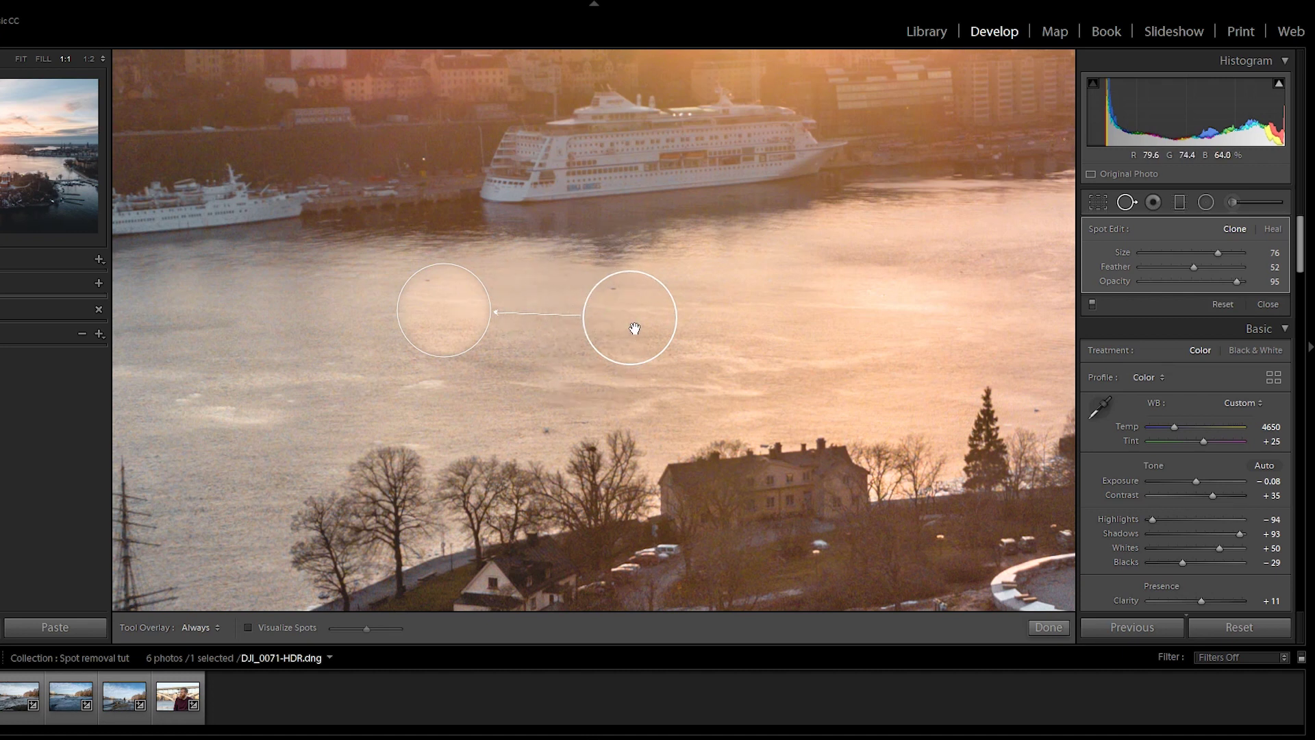
{"action": "mouse_move", "coordinate": [634, 320]}
{"action": "left_mouse_down"}
{"action": "mouse_move", "coordinate": [670, 194]}
{"action": "mouse_move", "coordinate": [666, 150]}
{"action": "left_mouse_up"}
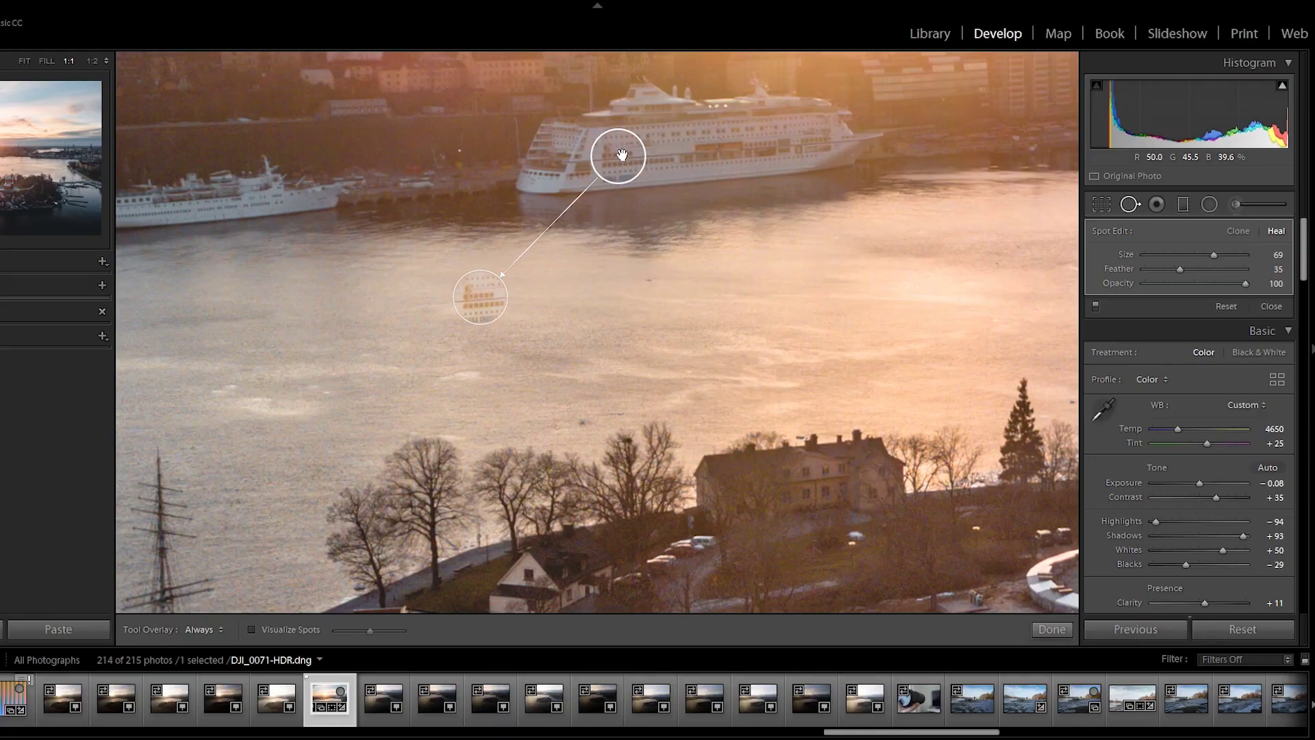
Relocate the heal spot's source onto the dark shoreline, compare Clone with Heal, and shift the spot over the water
{"action": "left_click_drag", "start_coordinate": [622, 155], "coordinate": [361, 146]}
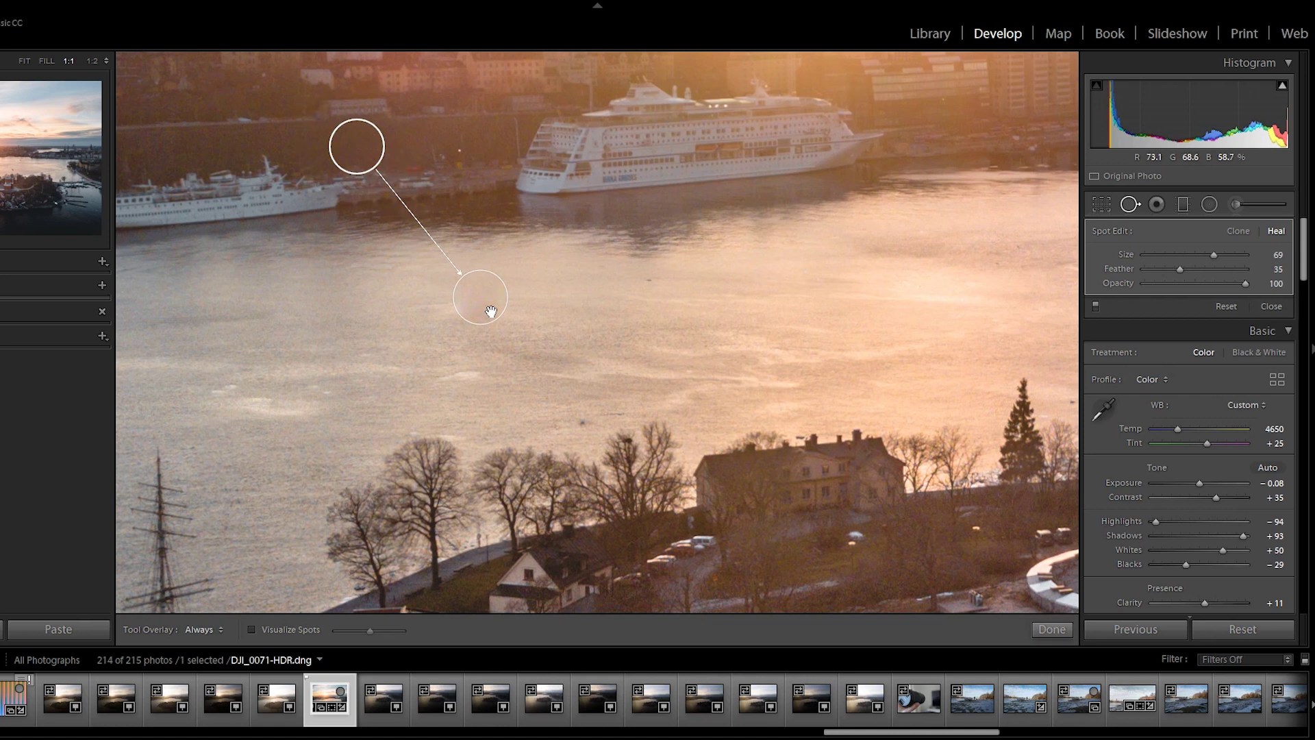
{"action": "left_click", "coordinate": [1237, 231]}
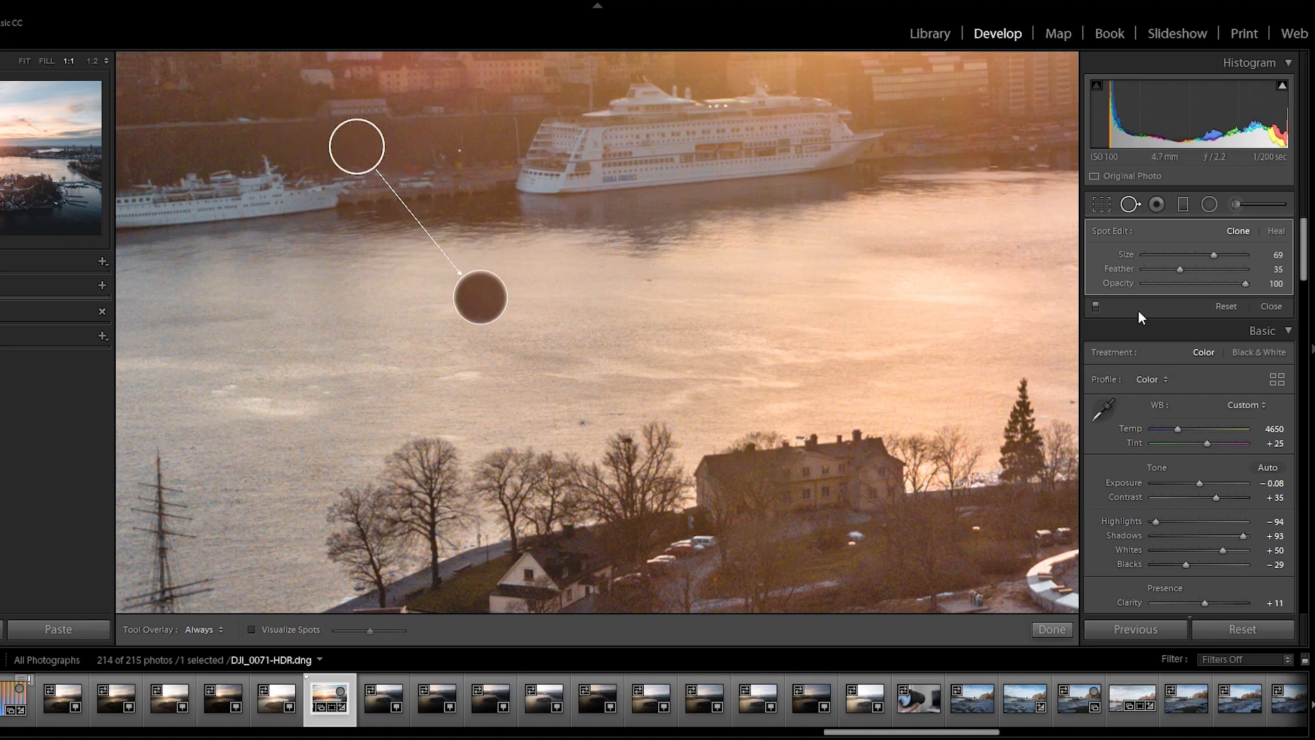
{"action": "left_click", "coordinate": [1282, 231]}
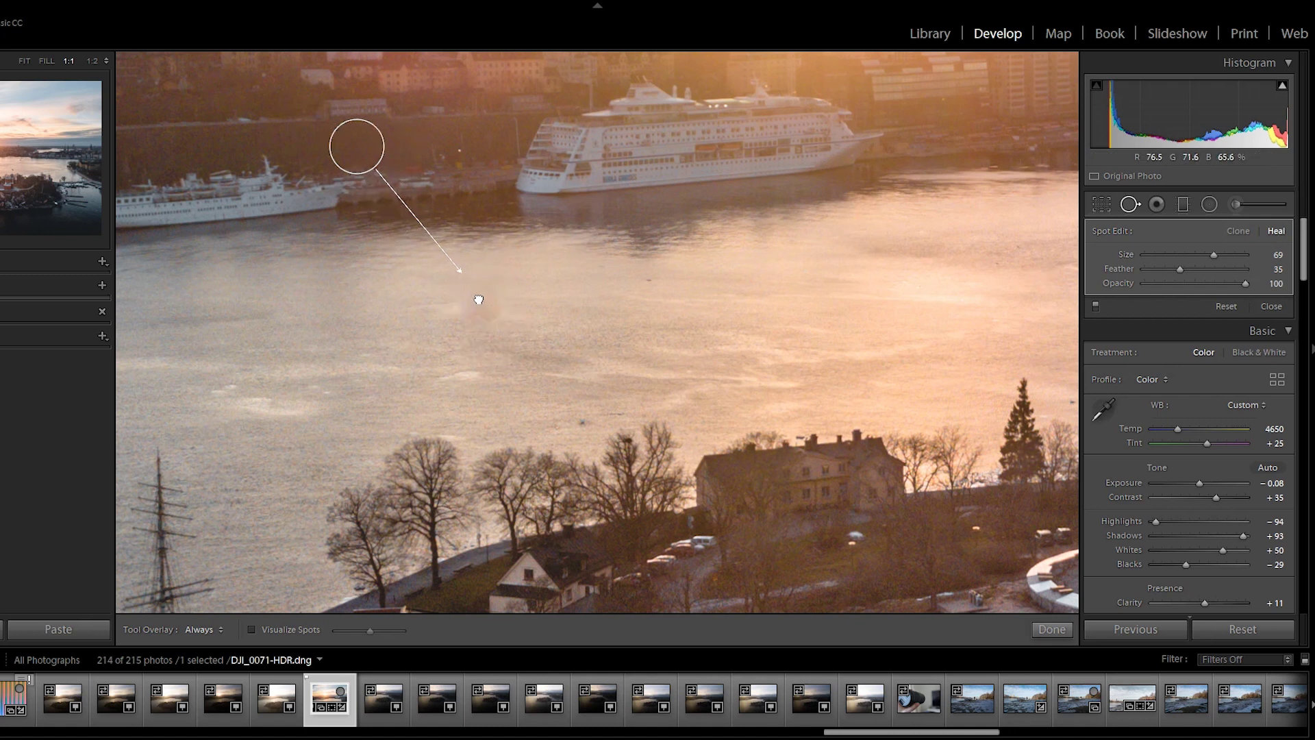
{"action": "left_click_drag", "start_coordinate": [485, 309], "coordinate": [563, 320]}
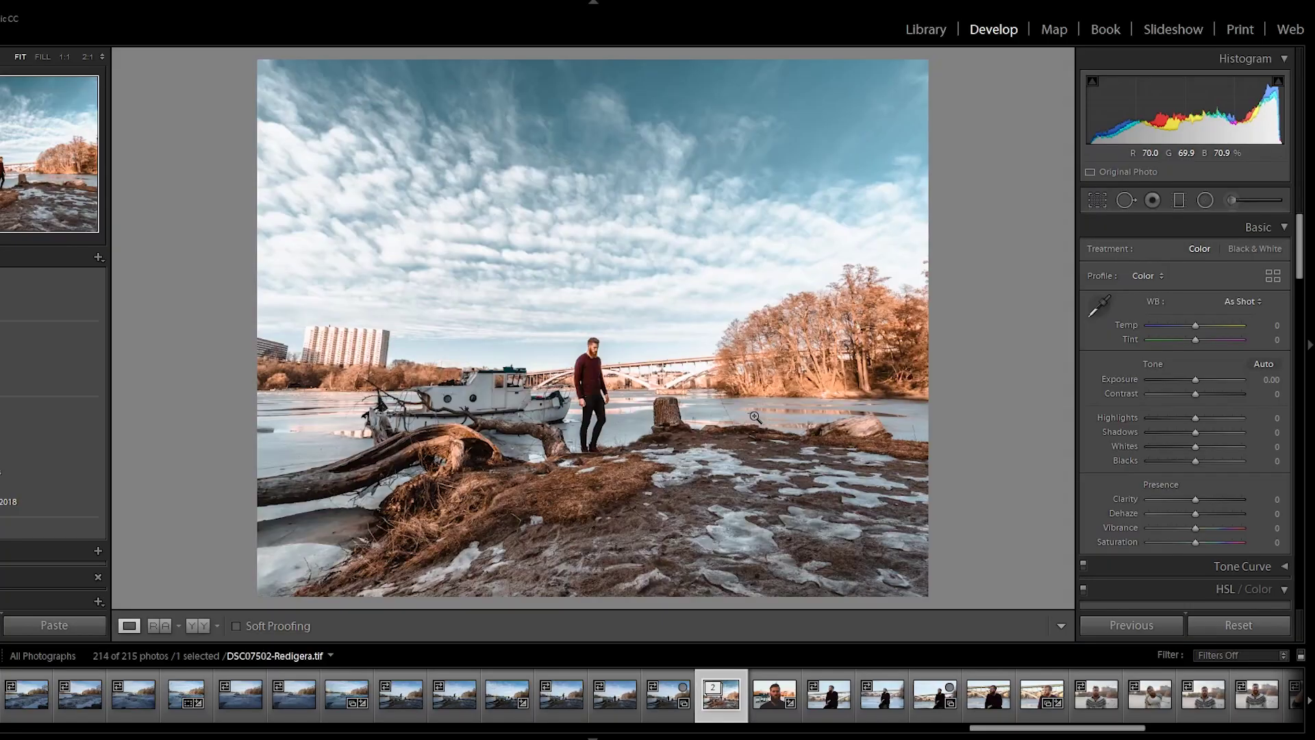
Retouch the dark debris on the ice beside the tree stump with a size 54 spot in Clone mode
{"action": "key", "text": "z"}
{"action": "key", "text": "q"}
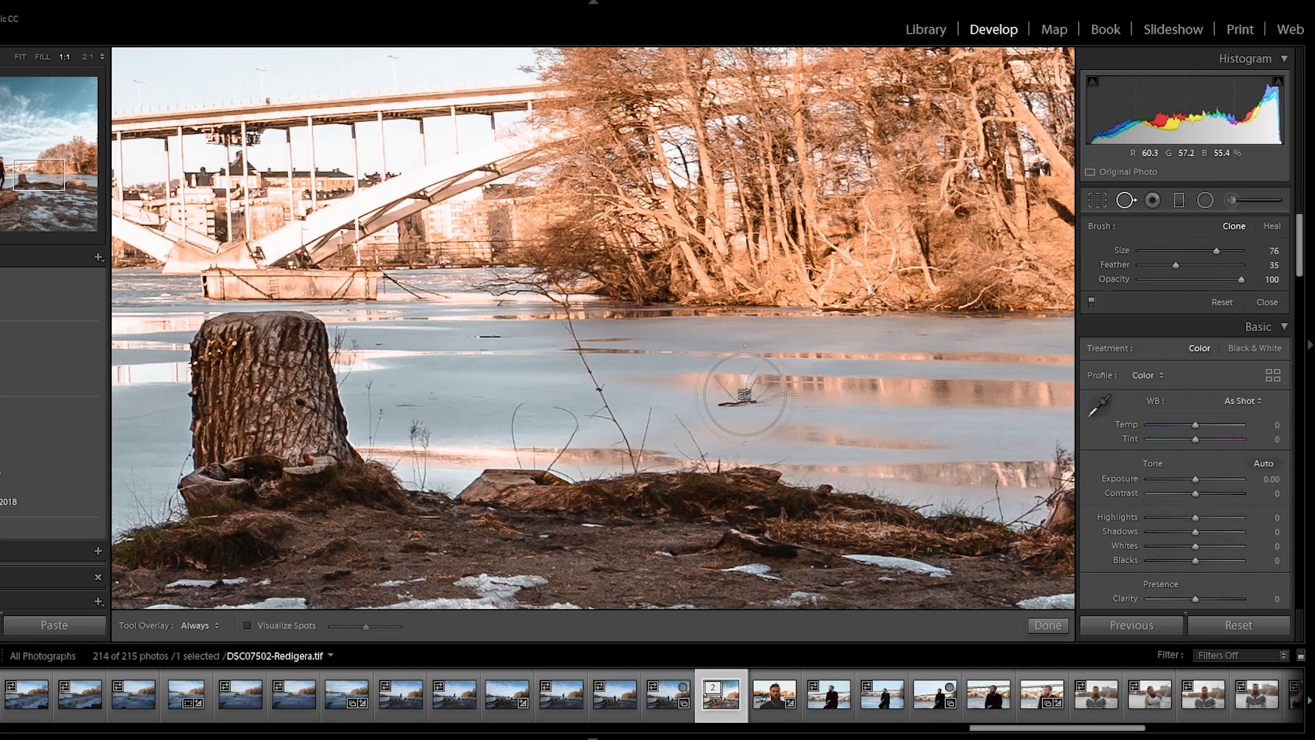
{"action": "left_click", "coordinate": [744, 395]}
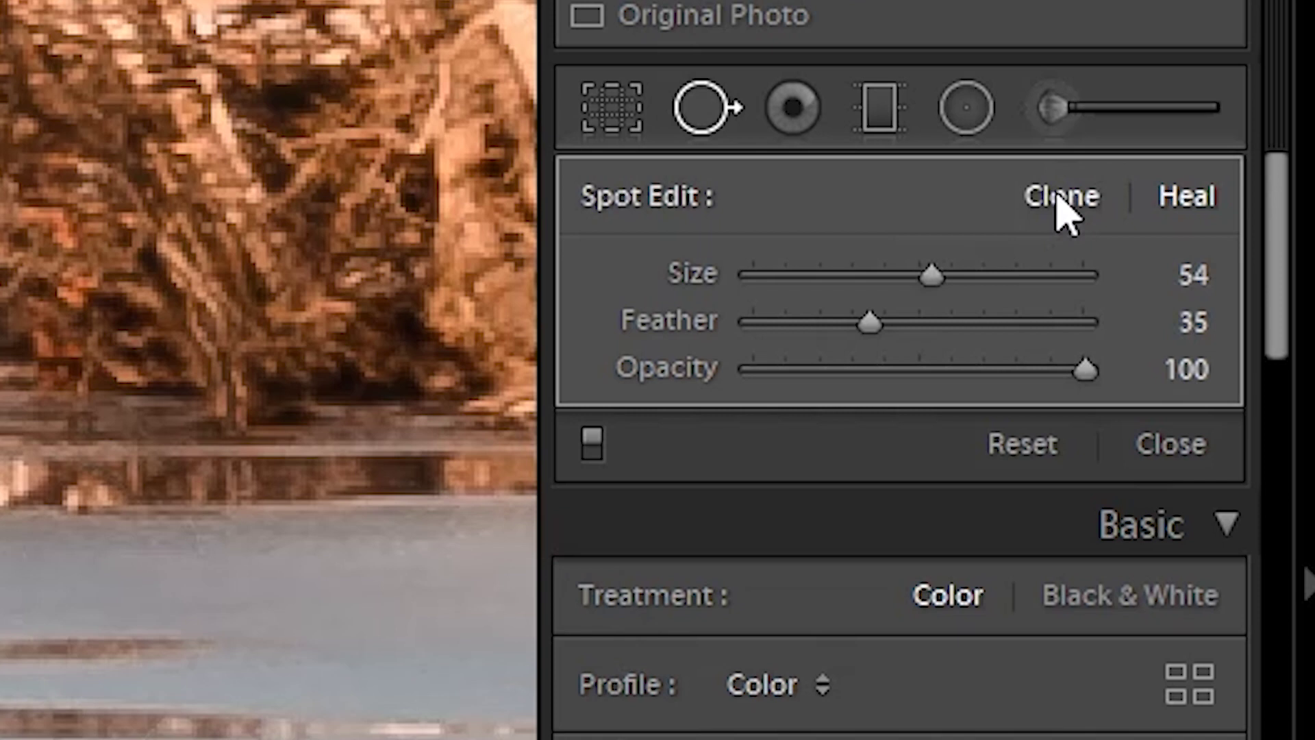
{"action": "left_click", "coordinate": [1062, 205]}
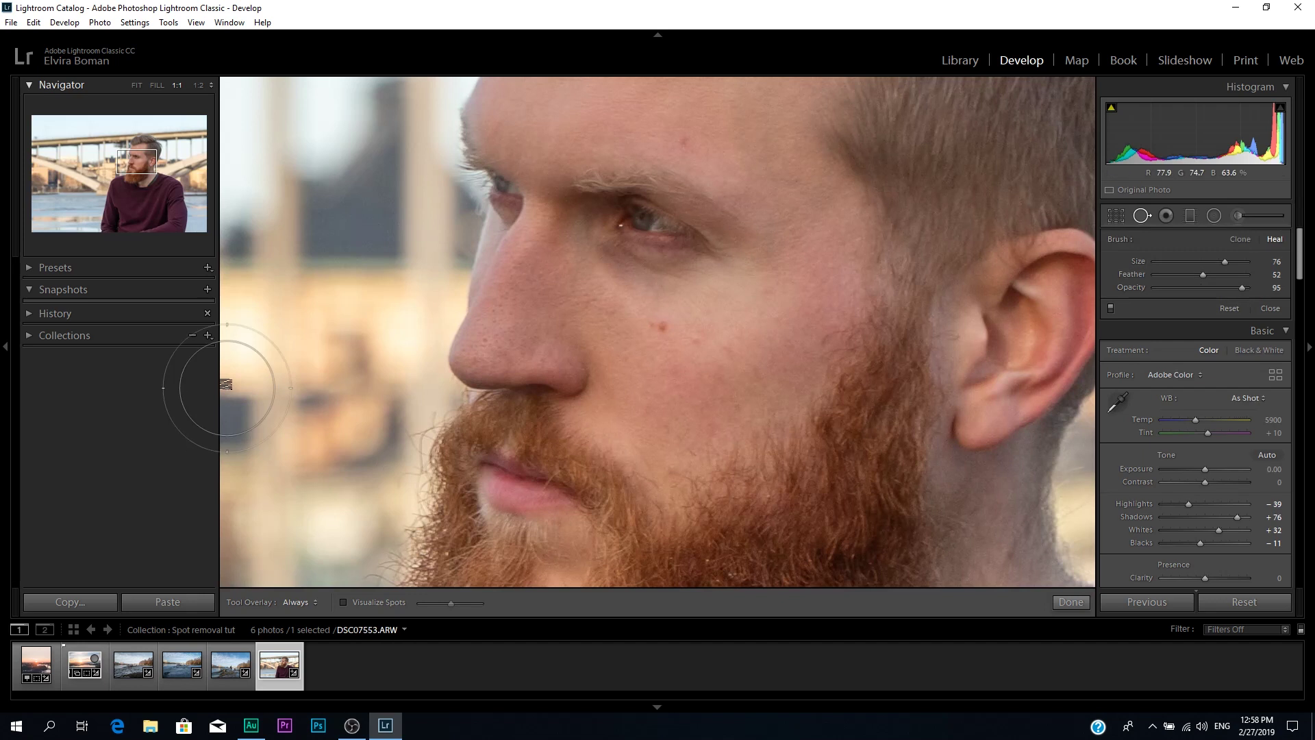
Heal the red cheek blemish with a size 44 spot sampled from adjacent skin, using feather 69 and opacity 100
{"action": "left_click", "coordinate": [137, 85]}
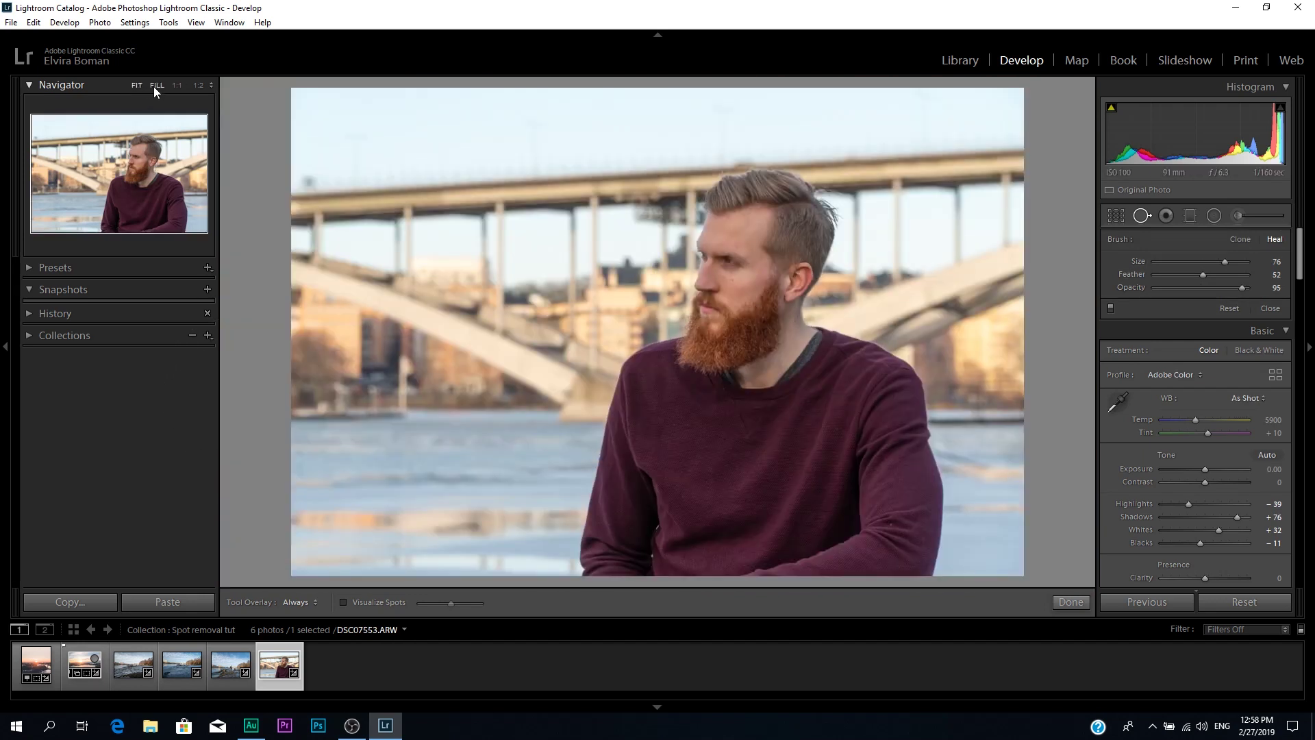
{"action": "left_click", "coordinate": [176, 85]}
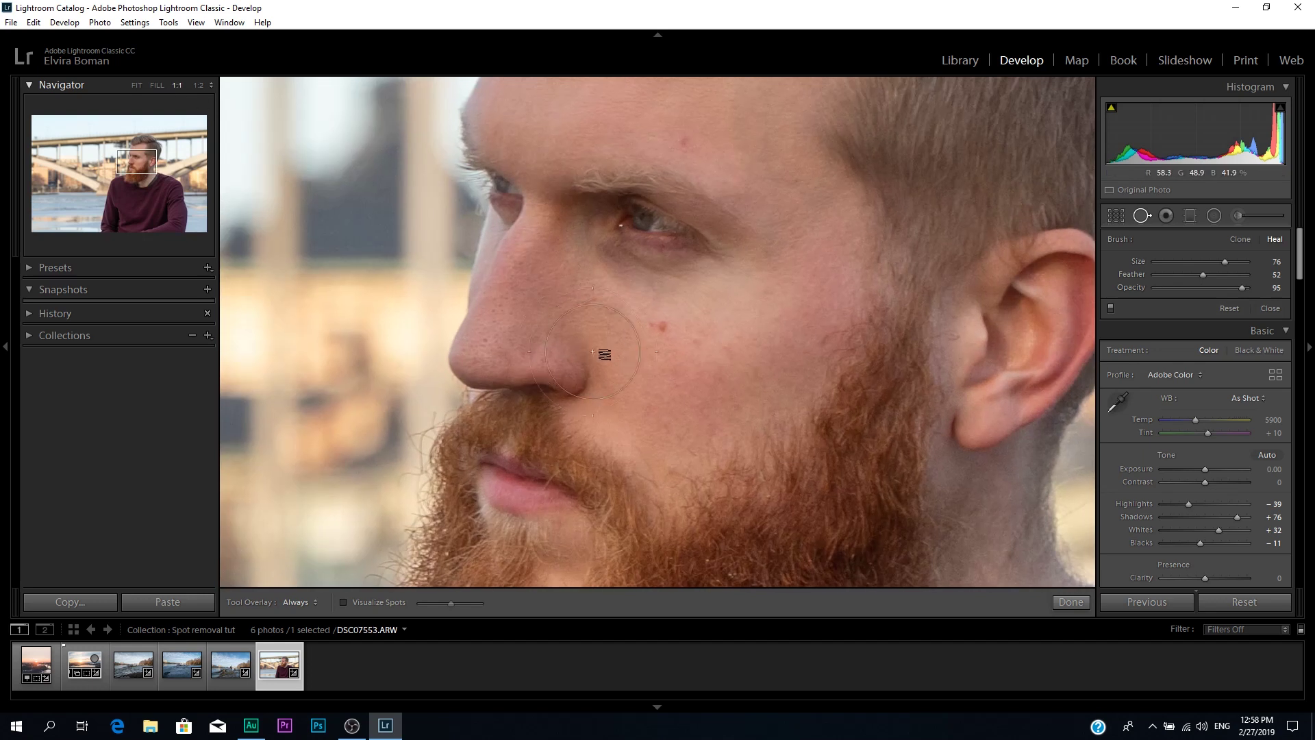
{"action": "scroll", "coordinate": [666, 335], "scroll_direction": "down", "scroll_amount": 5}
{"action": "left_click", "coordinate": [660, 328]}
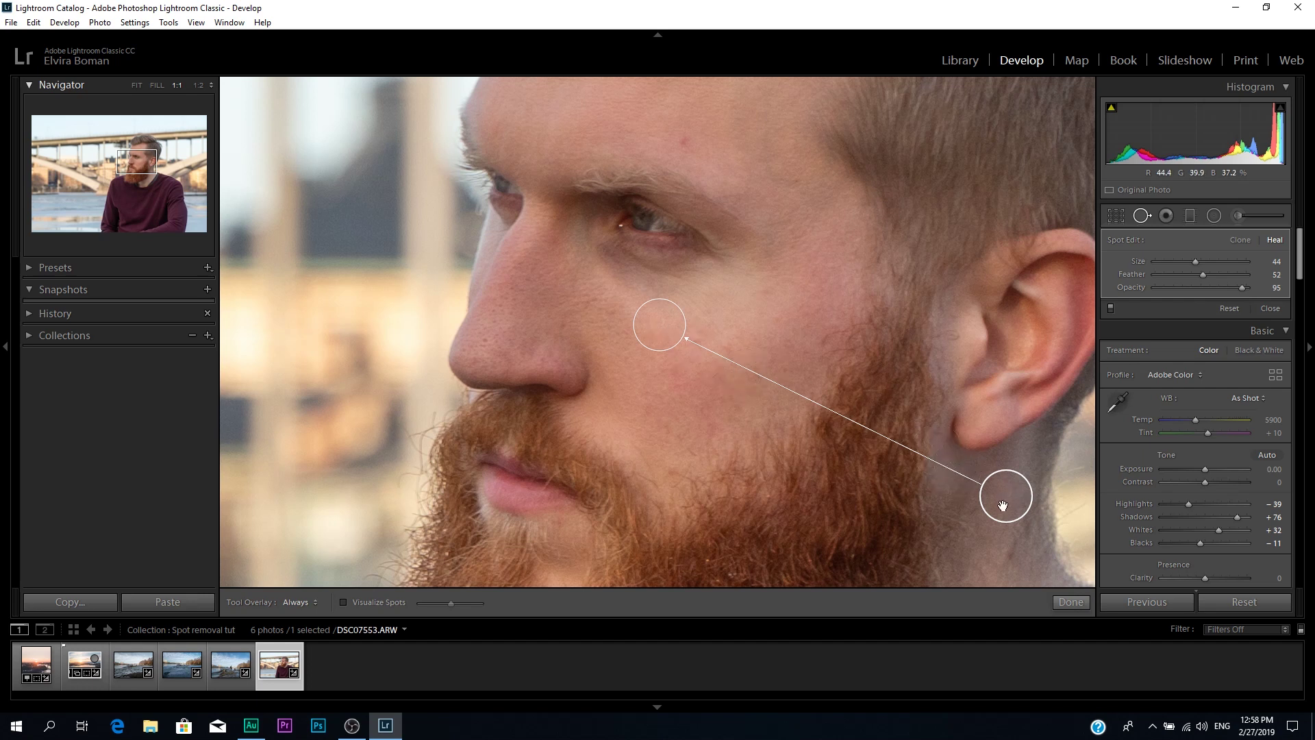
{"action": "mouse_move", "coordinate": [1004, 505]}
{"action": "left_mouse_down"}
{"action": "mouse_move", "coordinate": [793, 418]}
{"action": "mouse_move", "coordinate": [761, 389]}
{"action": "mouse_move", "coordinate": [745, 340]}
{"action": "mouse_move", "coordinate": [733, 370]}
{"action": "mouse_move", "coordinate": [710, 363]}
{"action": "left_mouse_up"}
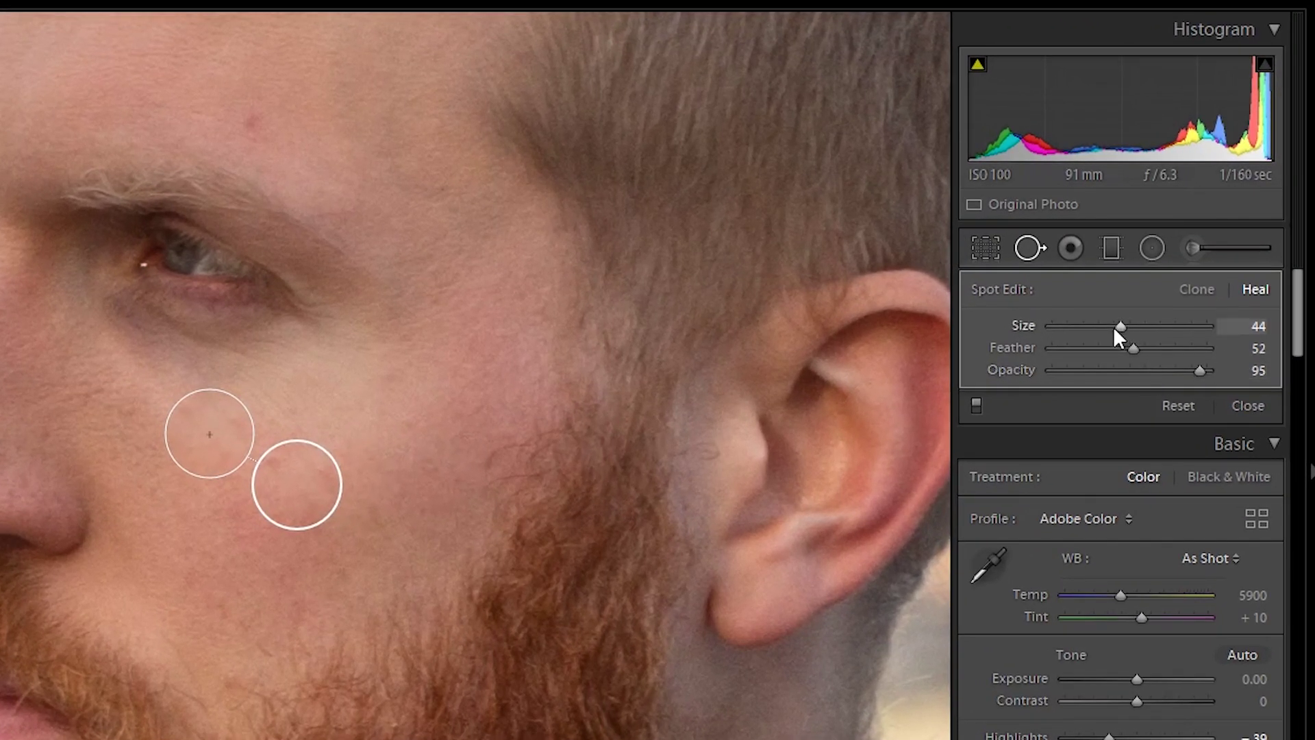
{"action": "mouse_move", "coordinate": [1134, 349]}
{"action": "left_mouse_down"}
{"action": "mouse_move", "coordinate": [1170, 339]}
{"action": "mouse_move", "coordinate": [1139, 340]}
{"action": "left_mouse_up"}
{"action": "mouse_move", "coordinate": [1195, 374]}
{"action": "left_mouse_down"}
{"action": "mouse_move", "coordinate": [1016, 374]}
{"action": "mouse_move", "coordinate": [1211, 374]}
{"action": "left_mouse_up"}
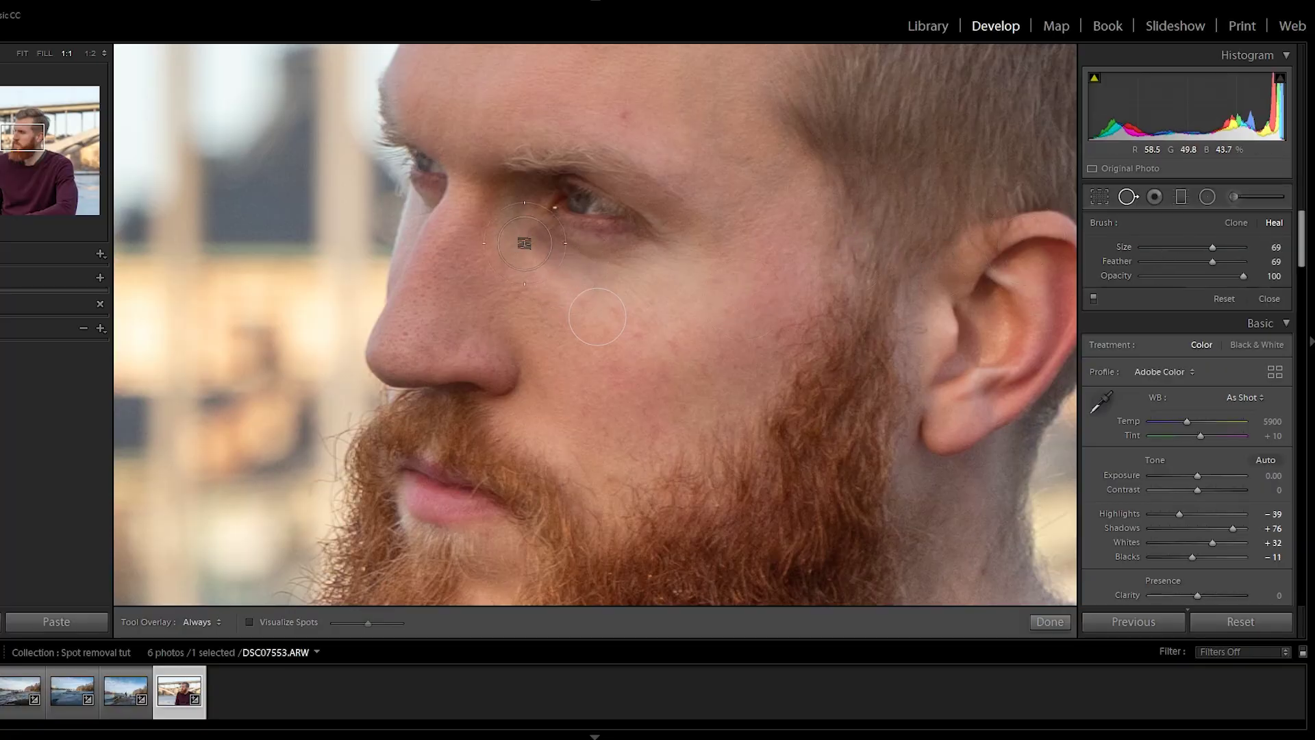
Paint a size 34 heal stroke over the skin under the eye and check it against the whole portrait
{"action": "scroll", "coordinate": [531, 252], "scroll_direction": "down", "scroll_amount": 5}
{"action": "mouse_move", "coordinate": [534, 239]}
{"action": "left_mouse_down"}
{"action": "mouse_move", "coordinate": [601, 271]}
{"action": "mouse_move", "coordinate": [536, 243]}
{"action": "mouse_move", "coordinate": [640, 272]}
{"action": "left_mouse_up"}
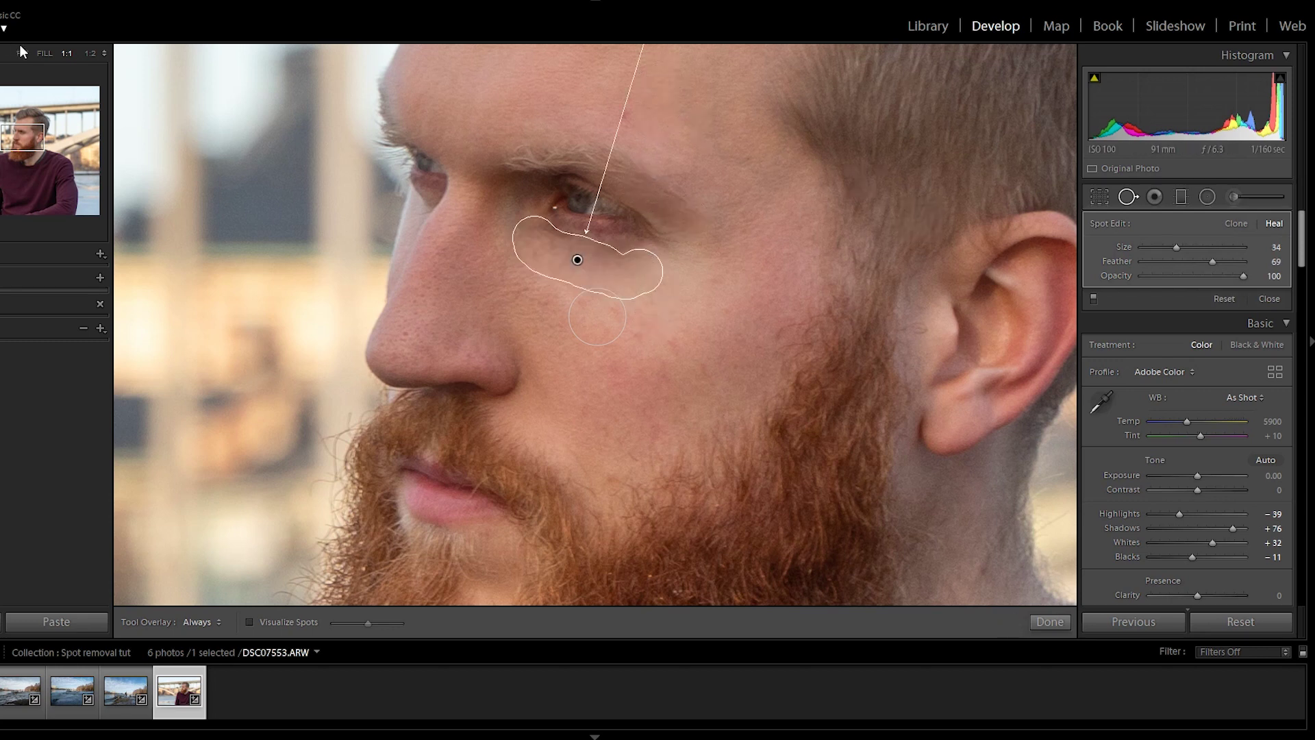
{"action": "left_click", "coordinate": [44, 55]}
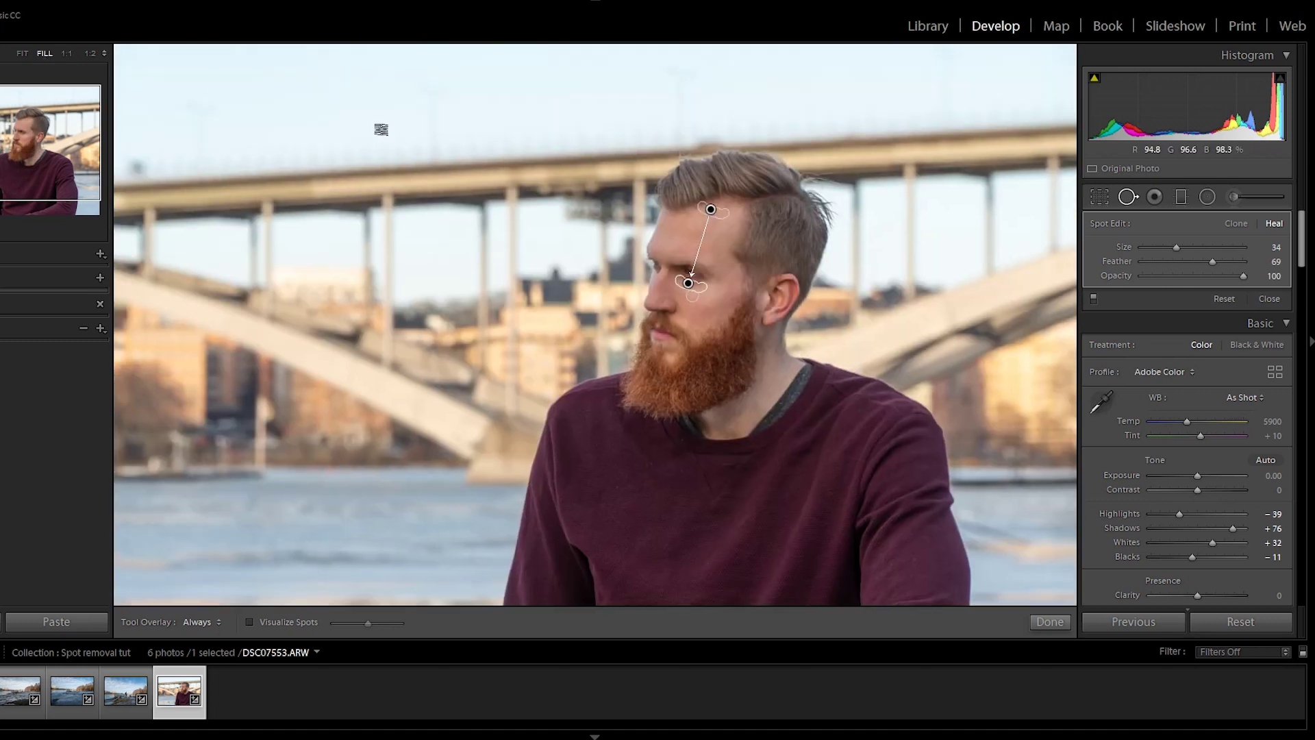
{"action": "left_click", "coordinate": [22, 54]}
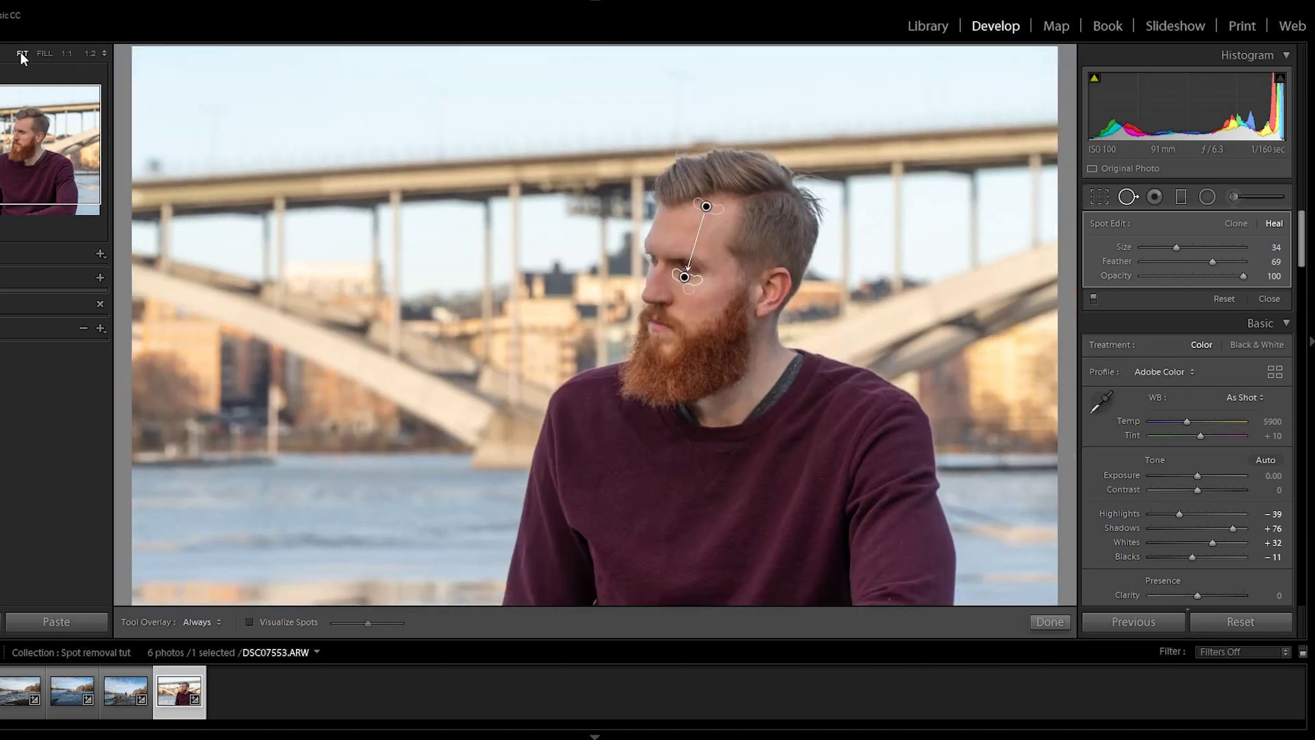
{"action": "left_click", "coordinate": [67, 53]}
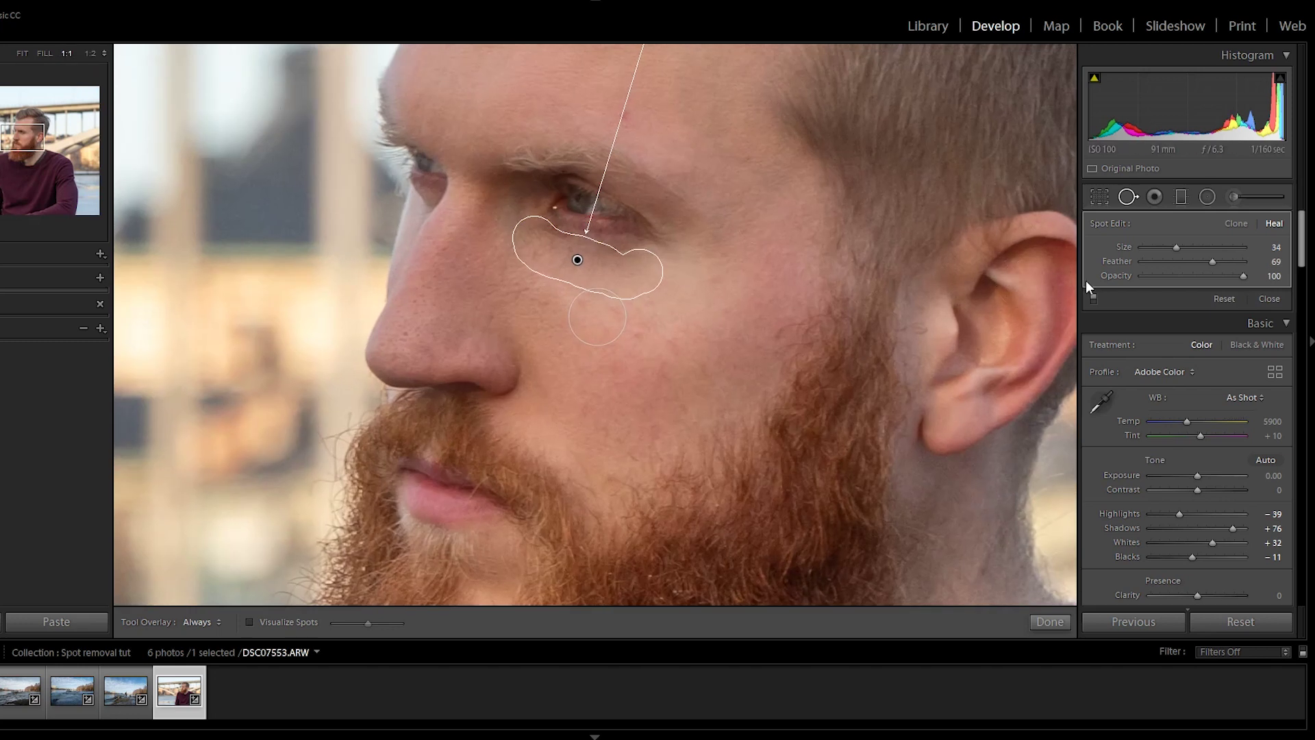
Set the under-eye heal's opacity to 47, comparing the portrait with spot removal off and on
{"action": "left_click", "coordinate": [1181, 279]}
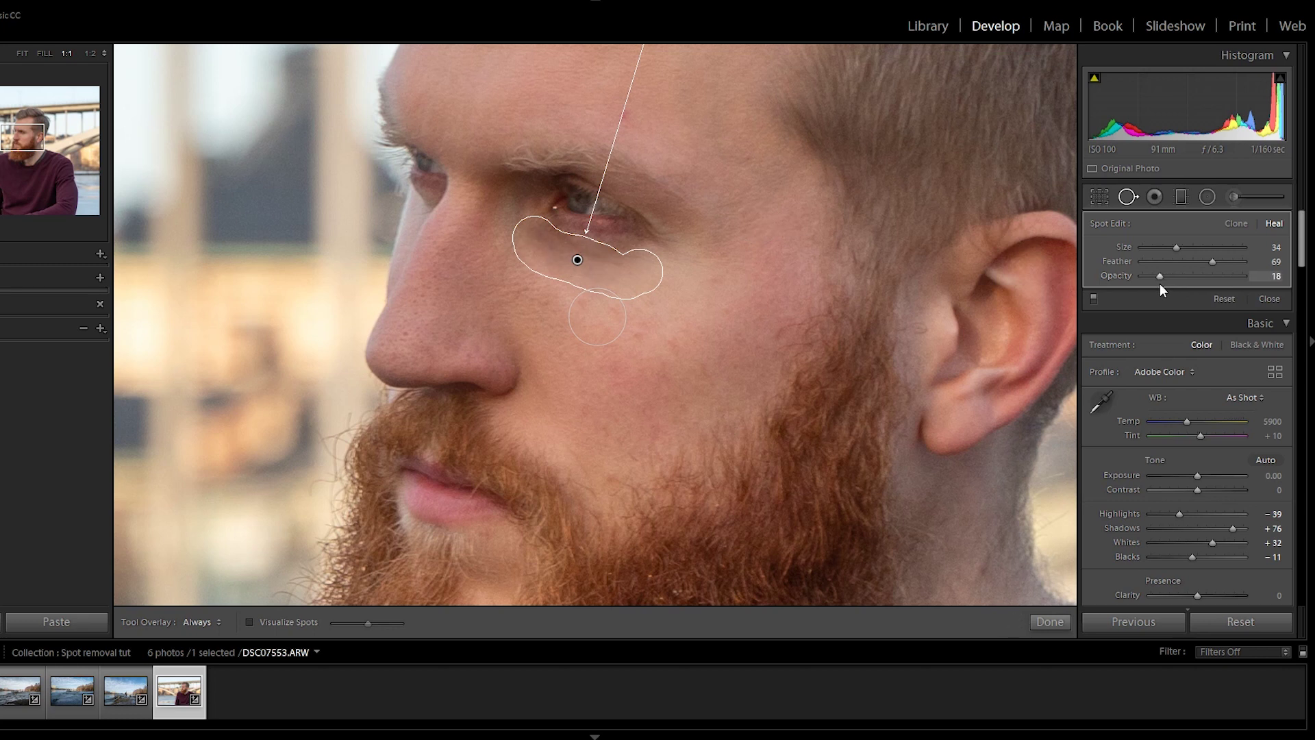
{"action": "left_click", "coordinate": [1095, 298]}
{"action": "left_click", "coordinate": [1095, 298]}
{"action": "left_click", "coordinate": [1189, 277]}
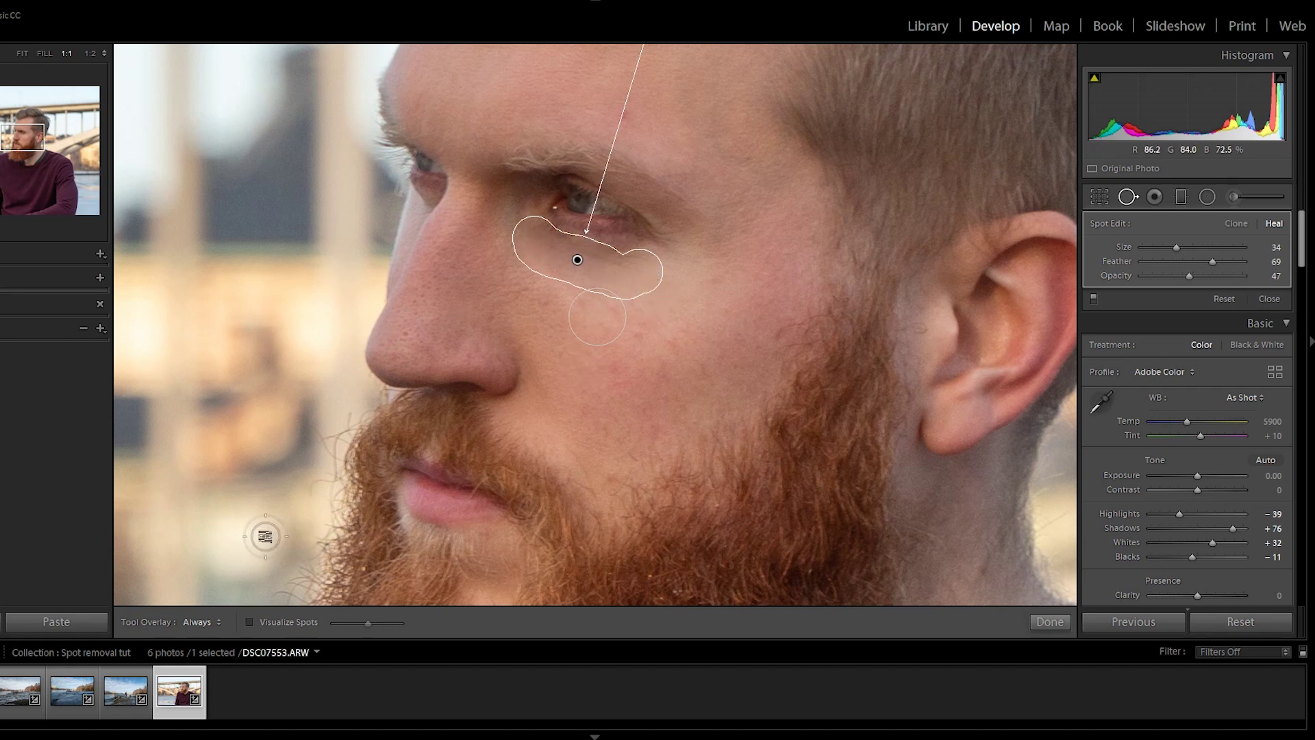
Set the tool overlay to Never and compare the face with and without the spot removal edits
{"action": "left_click", "coordinate": [218, 623]}
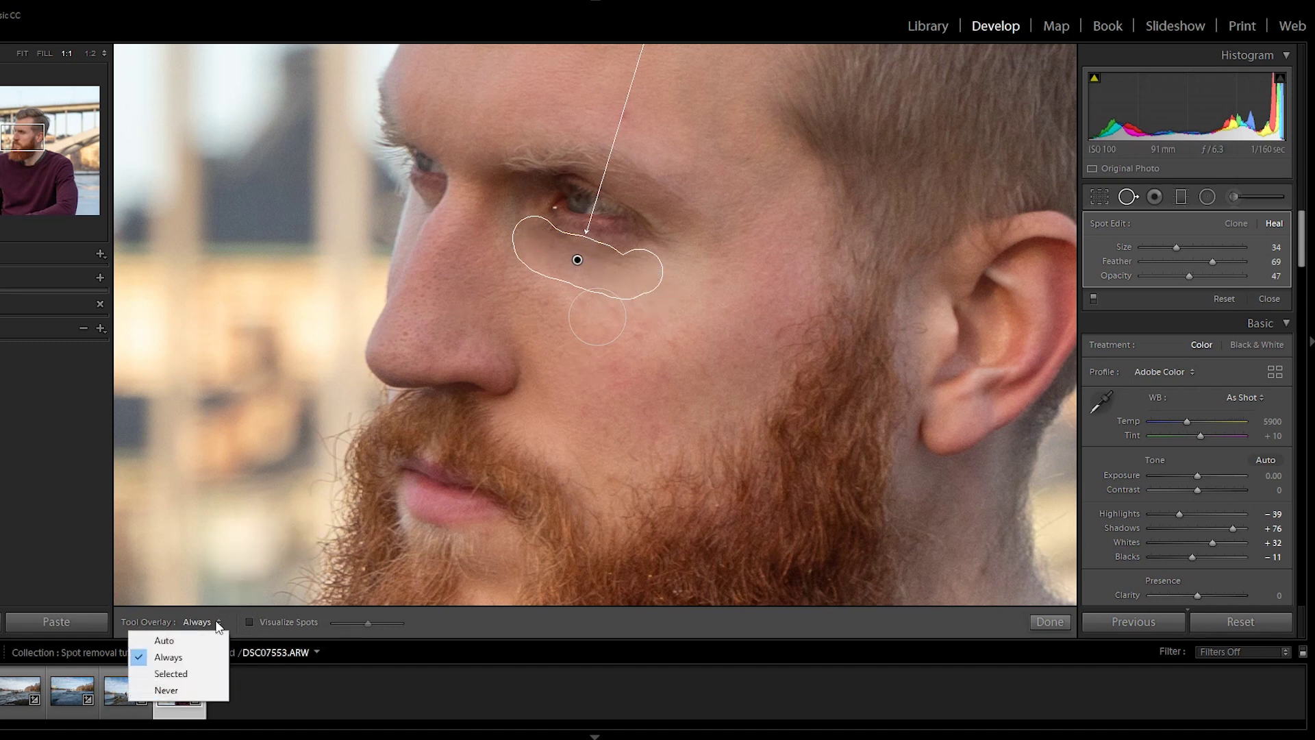
{"action": "left_click", "coordinate": [182, 691]}
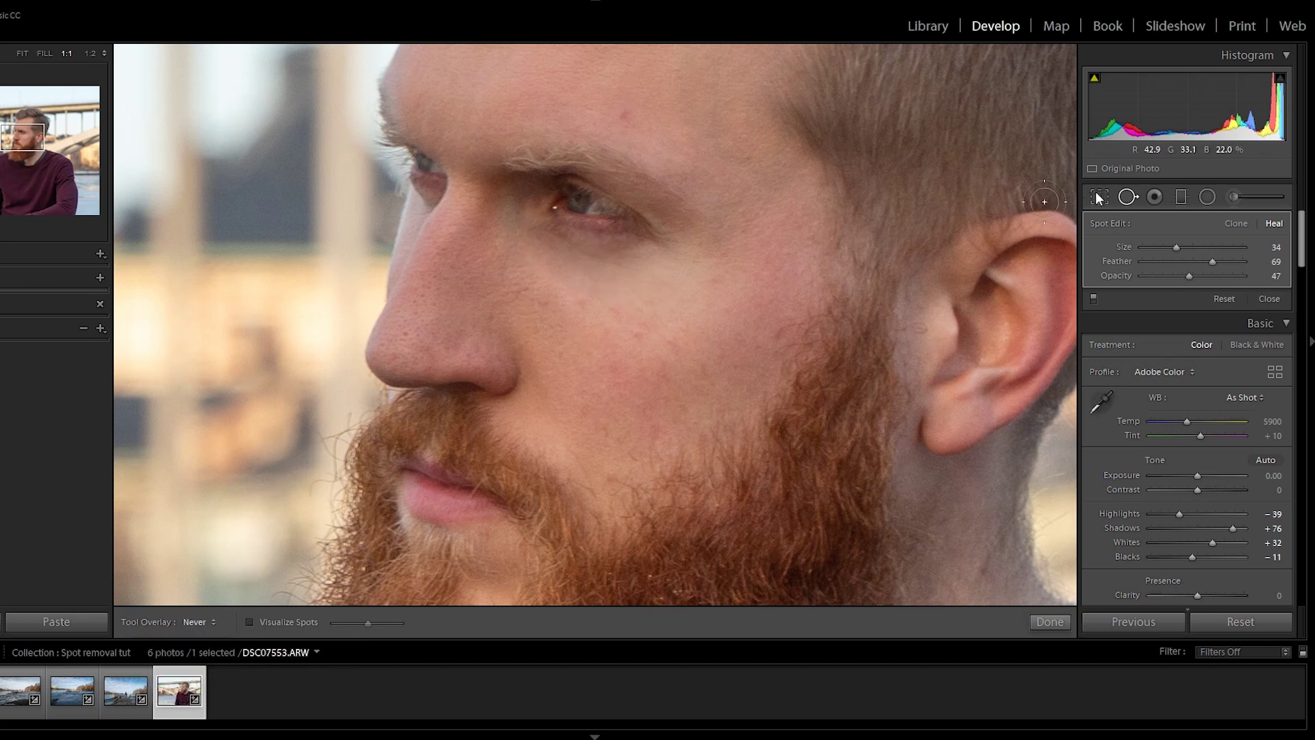
{"action": "left_click", "coordinate": [1094, 298]}
{"action": "left_click", "coordinate": [1094, 299]}
{"action": "left_click", "coordinate": [1094, 298]}
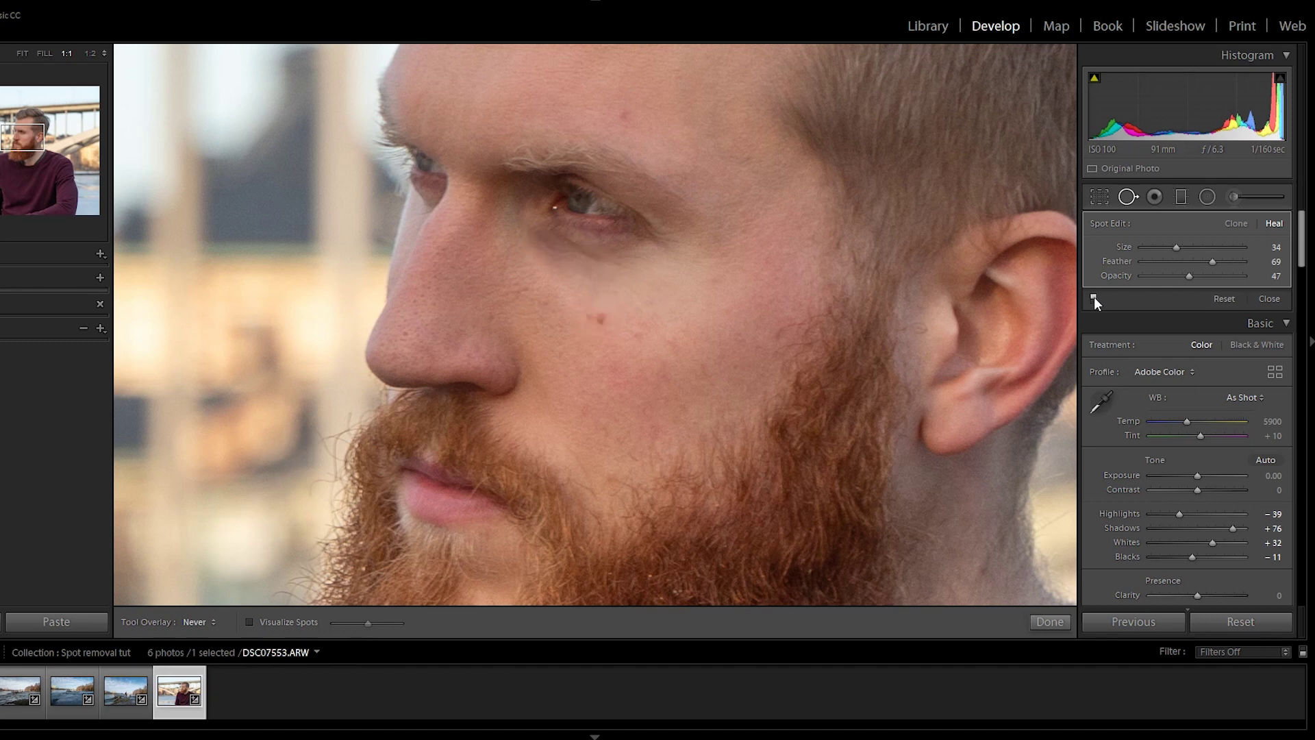
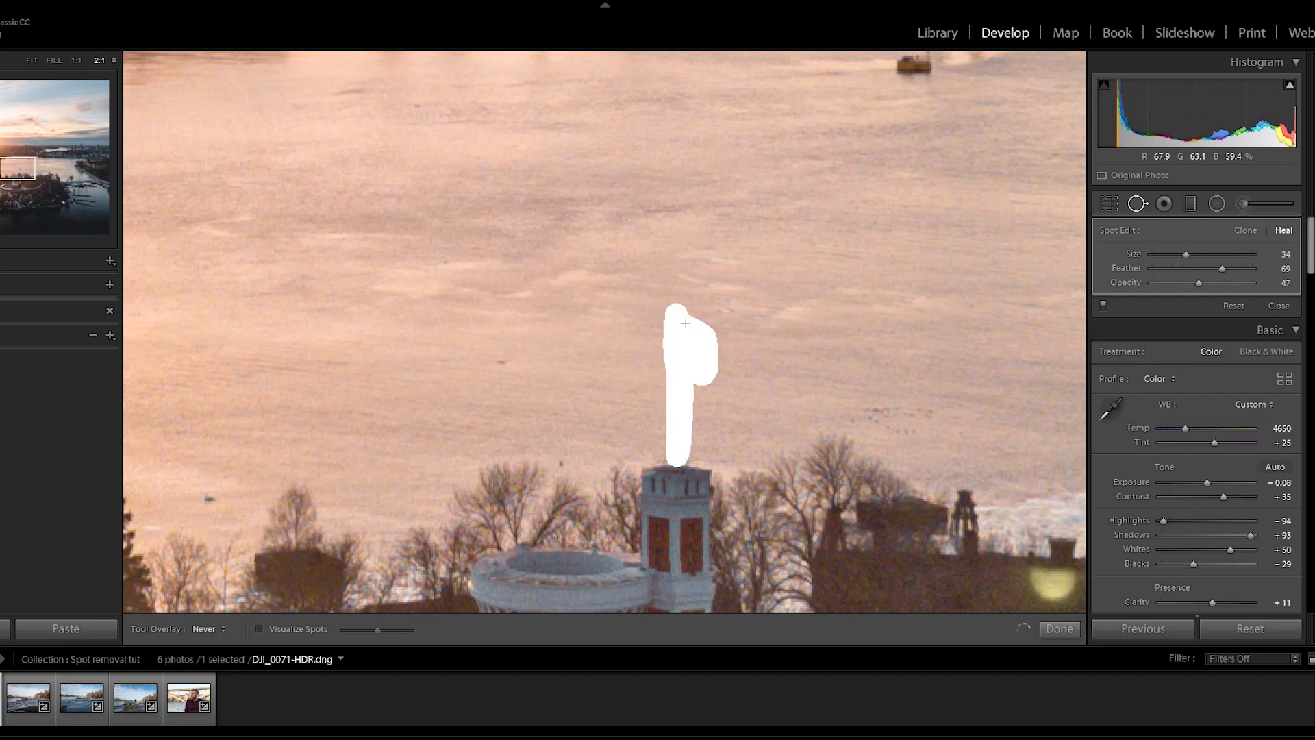
Undo the size 34 stroke over the flagpole and heal the flag away with size 18, feather 12 and opacity 100
{"action": "key", "text": "ctrl+z"}
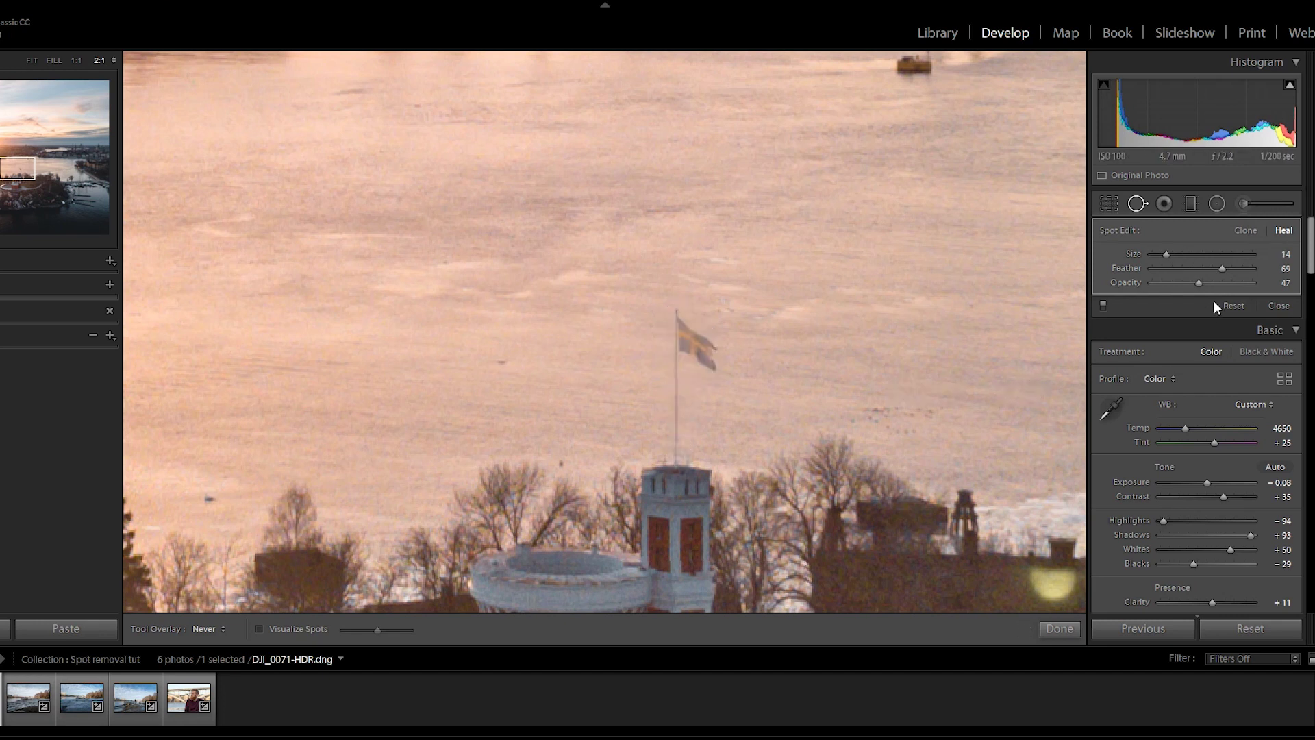
{"action": "left_click_drag", "start_coordinate": [1201, 280], "coordinate": [1232, 281]}
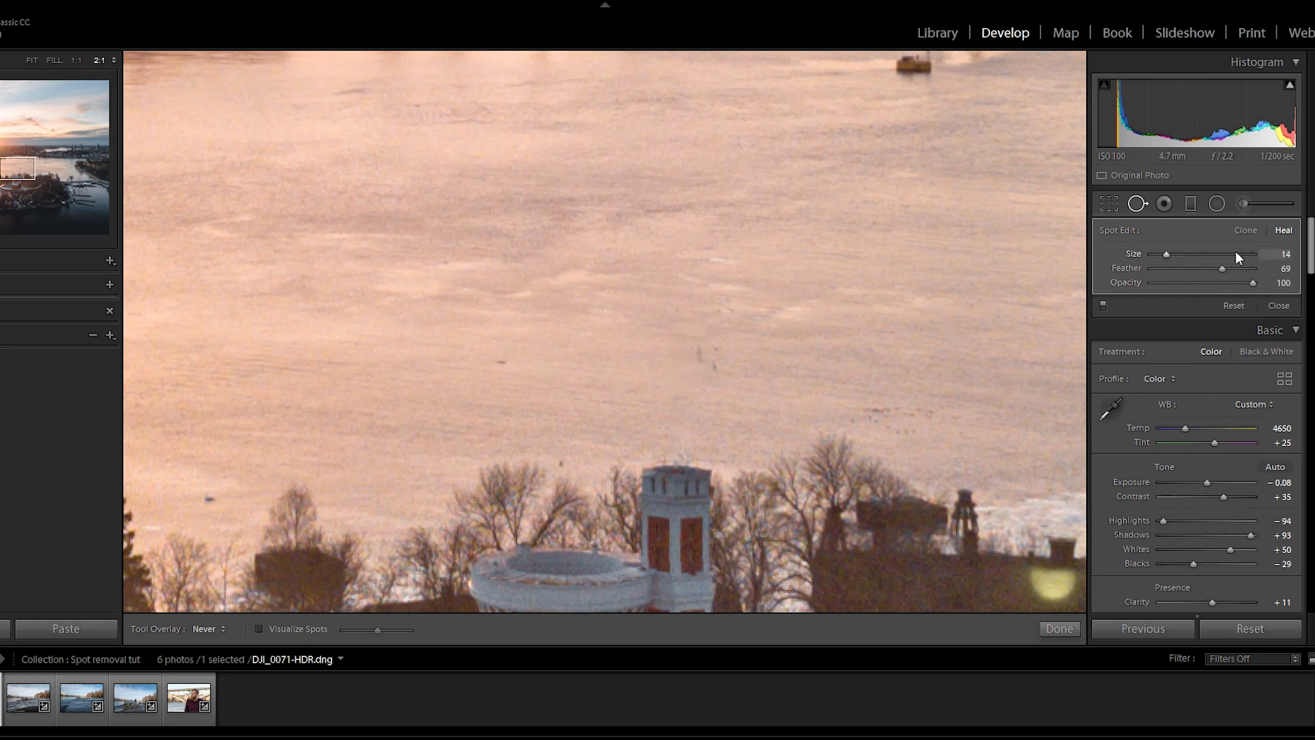
{"action": "left_click_drag", "start_coordinate": [1223, 264], "coordinate": [1163, 265]}
Check the flag removal on the whole photo, and switch its edit above the tower to Clone
{"action": "left_click", "coordinate": [35, 64]}
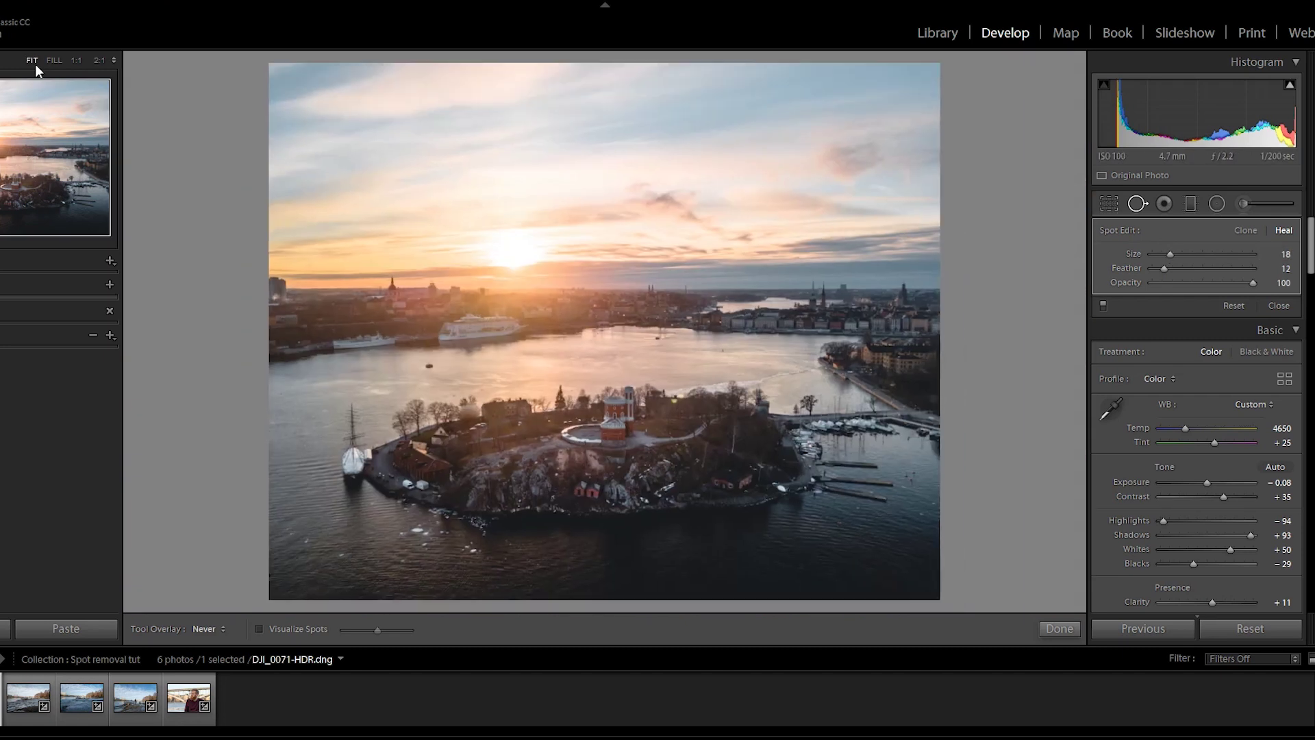
{"action": "left_click", "coordinate": [93, 60]}
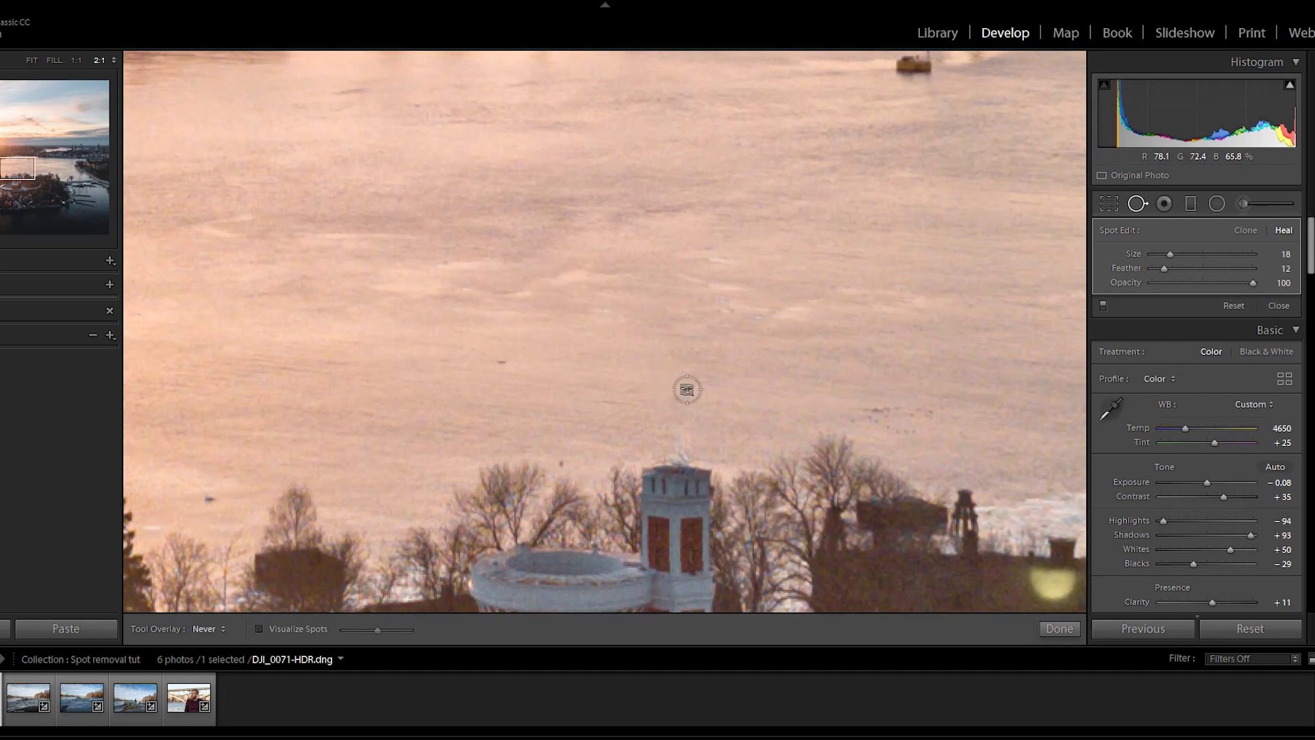
{"action": "left_click", "coordinate": [1238, 233]}
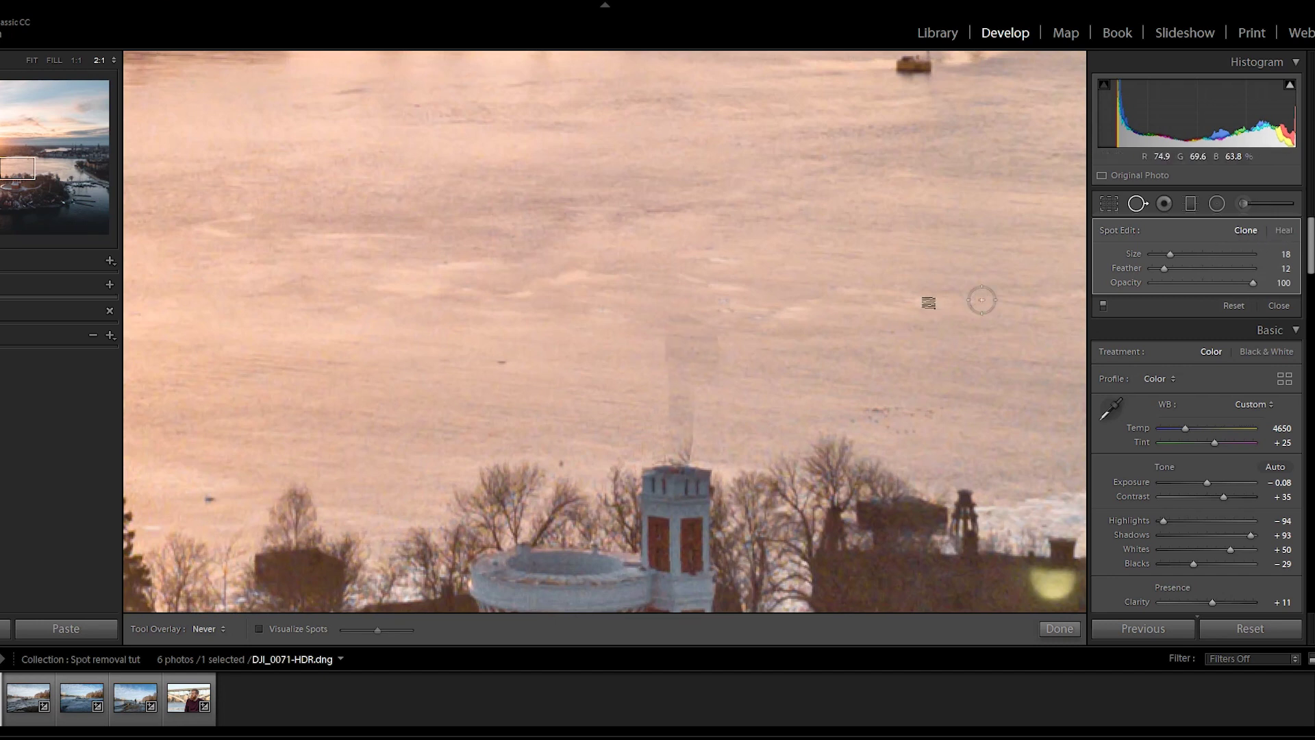
Set the tool overlay to Always and switch the flag removal edit above the tower back to Heal
{"action": "left_click", "coordinate": [211, 633]}
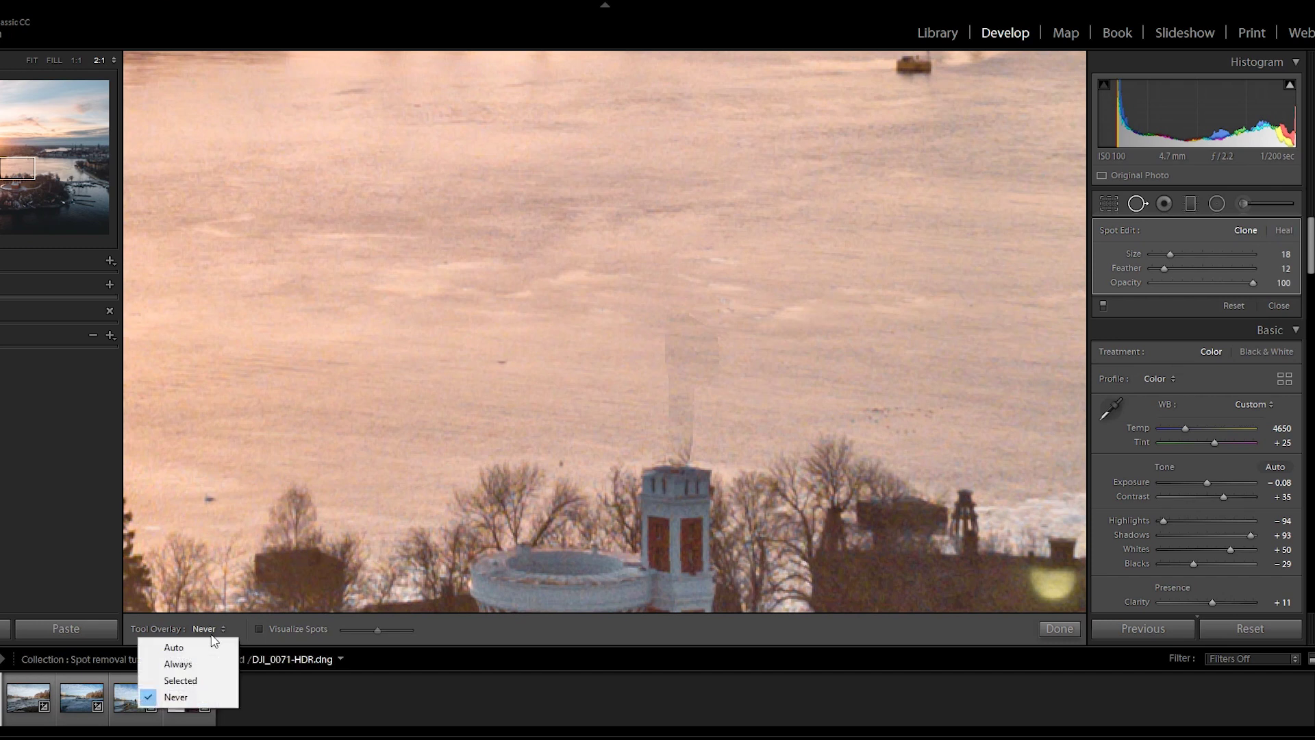
{"action": "left_click", "coordinate": [199, 659]}
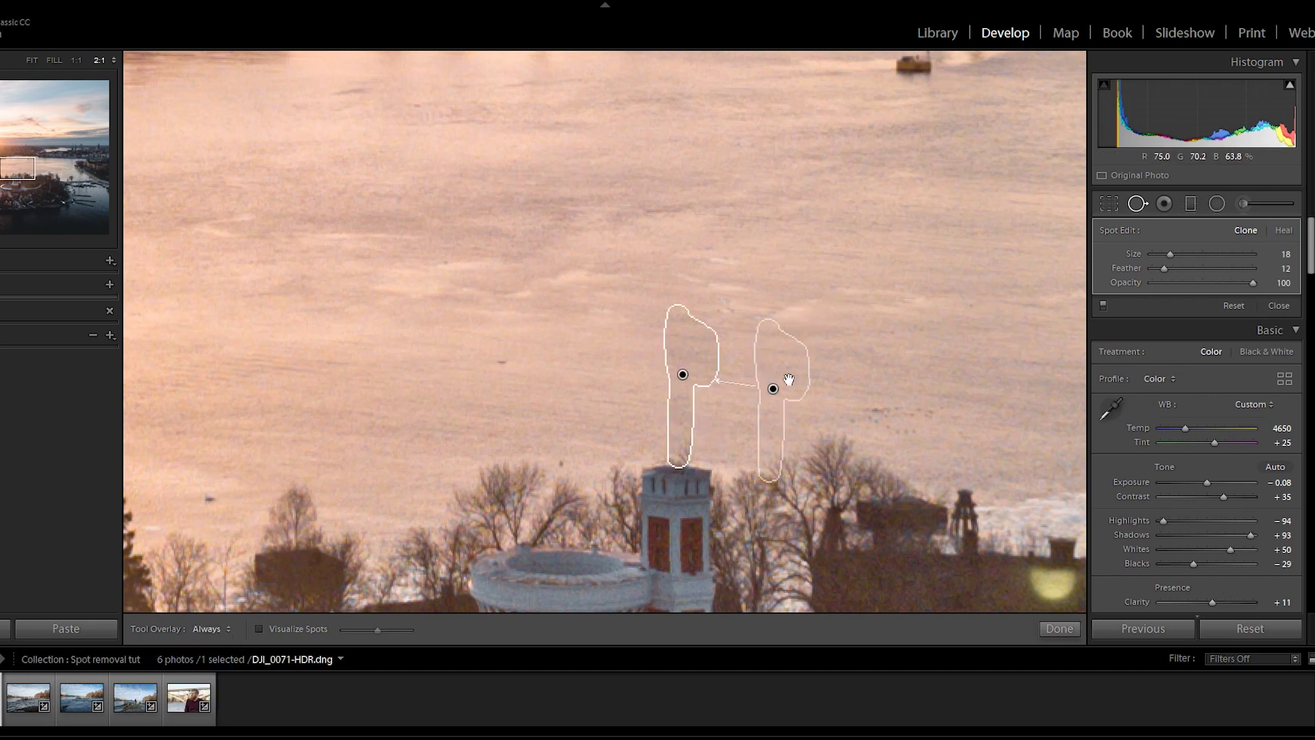
{"action": "left_click", "coordinate": [1283, 231]}
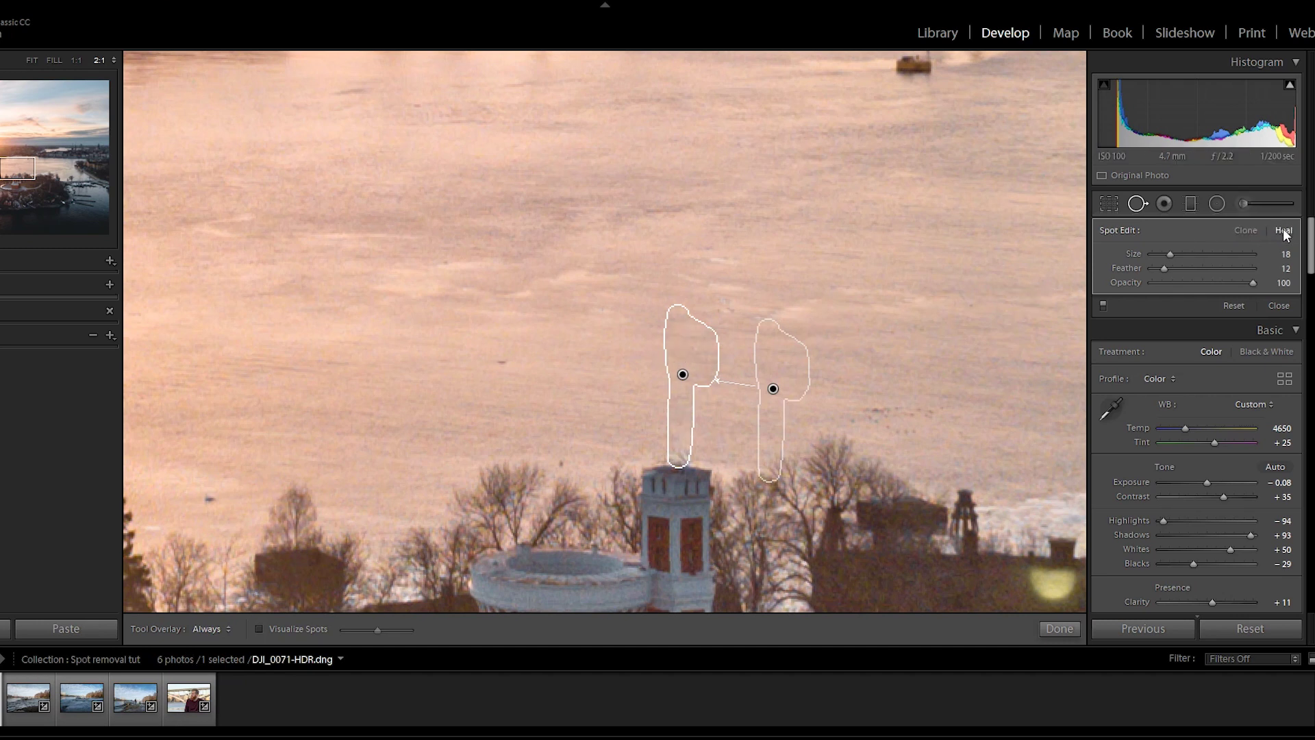
Move the flag edit's source area slightly higher over the water with opacity 93, finish spot removal, and fit the whole photo in view
{"action": "left_click_drag", "start_coordinate": [797, 358], "coordinate": [800, 324]}
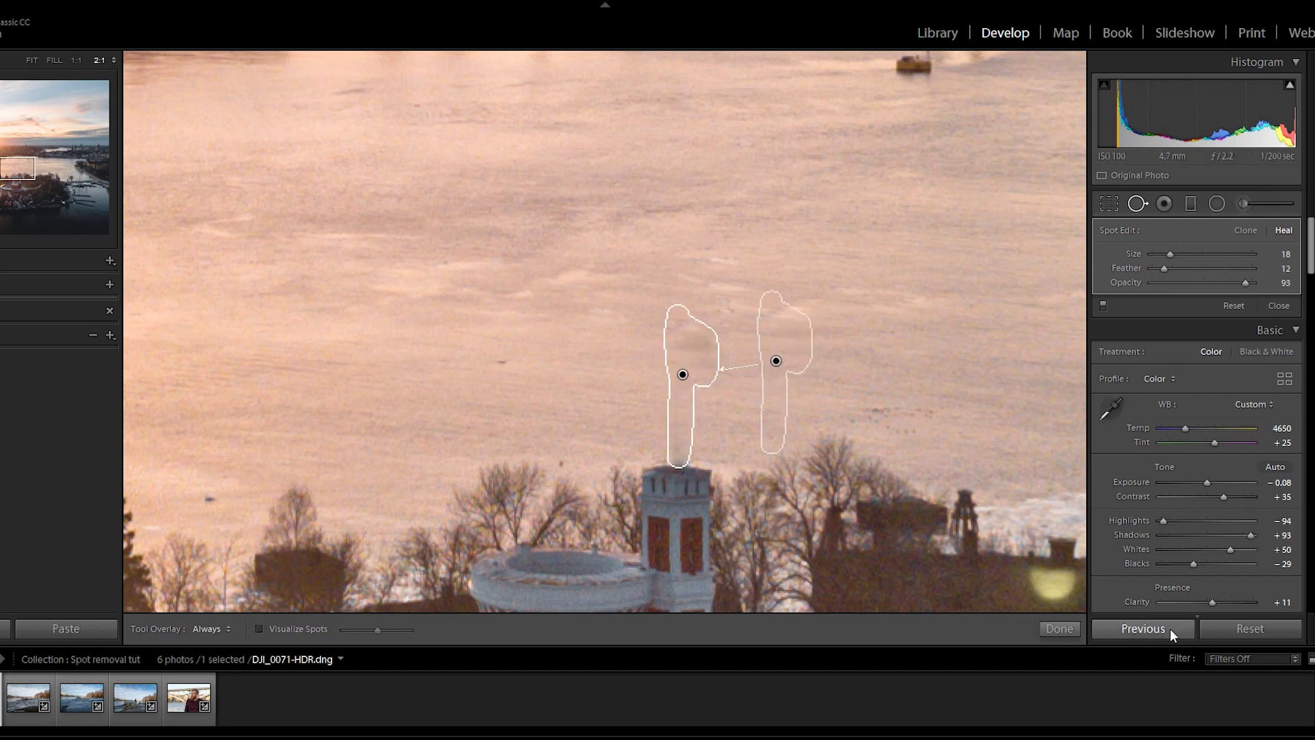
{"action": "left_click", "coordinate": [1066, 636]}
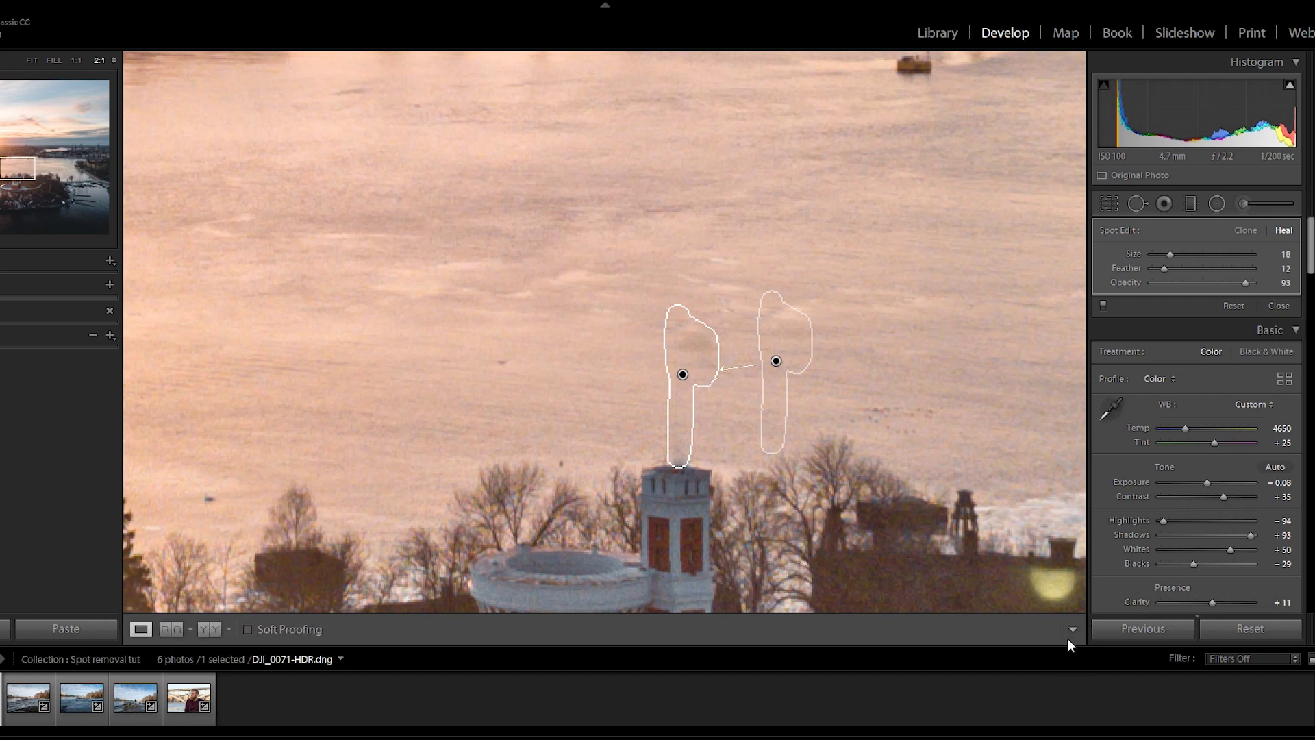
{"action": "left_click", "coordinate": [31, 60]}
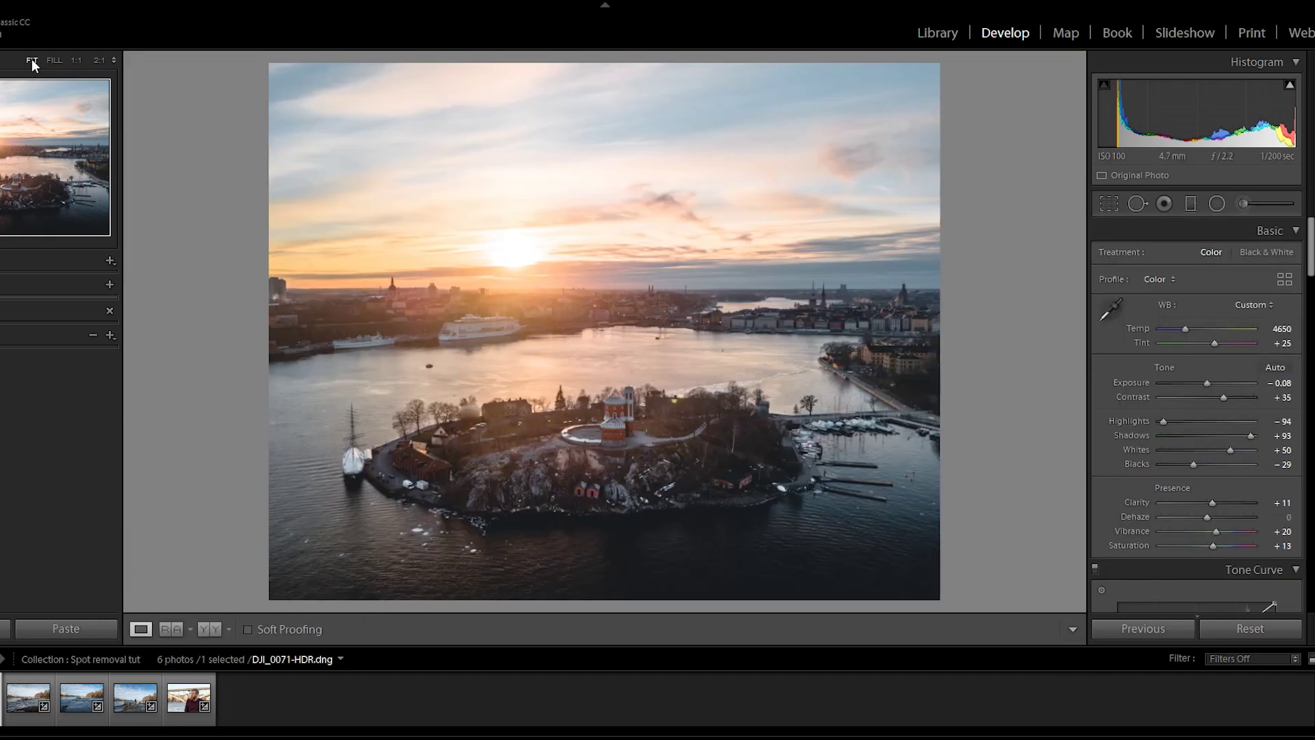